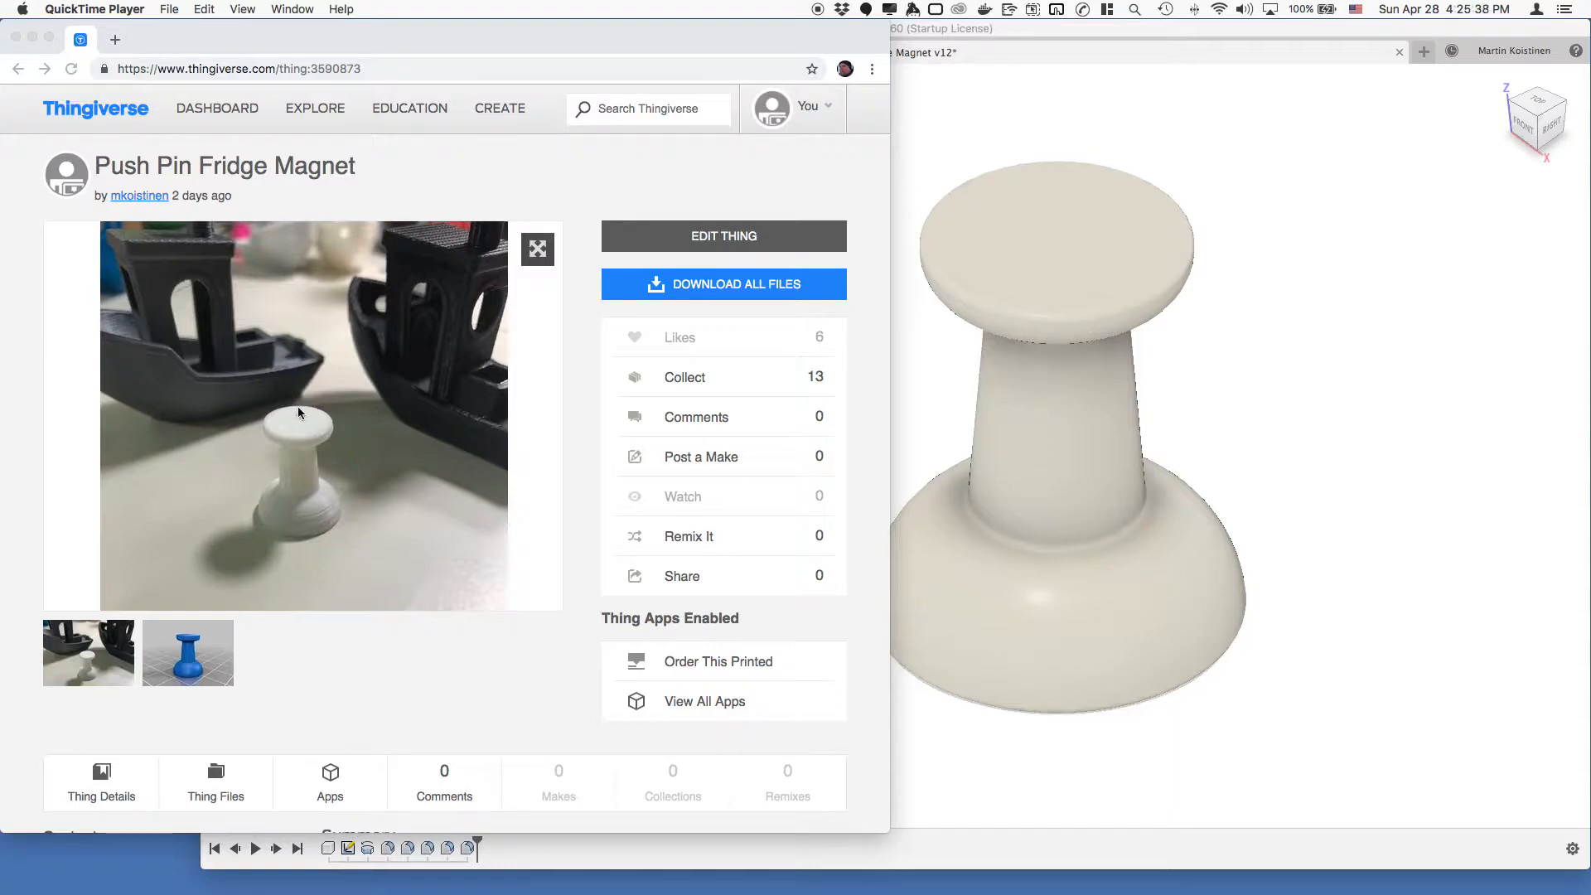
Review the Push Pin Fridge Magnet page on Thingiverse, then switch to Fusion 360 and inspect the push pin model from above.
left_click(41, 389)
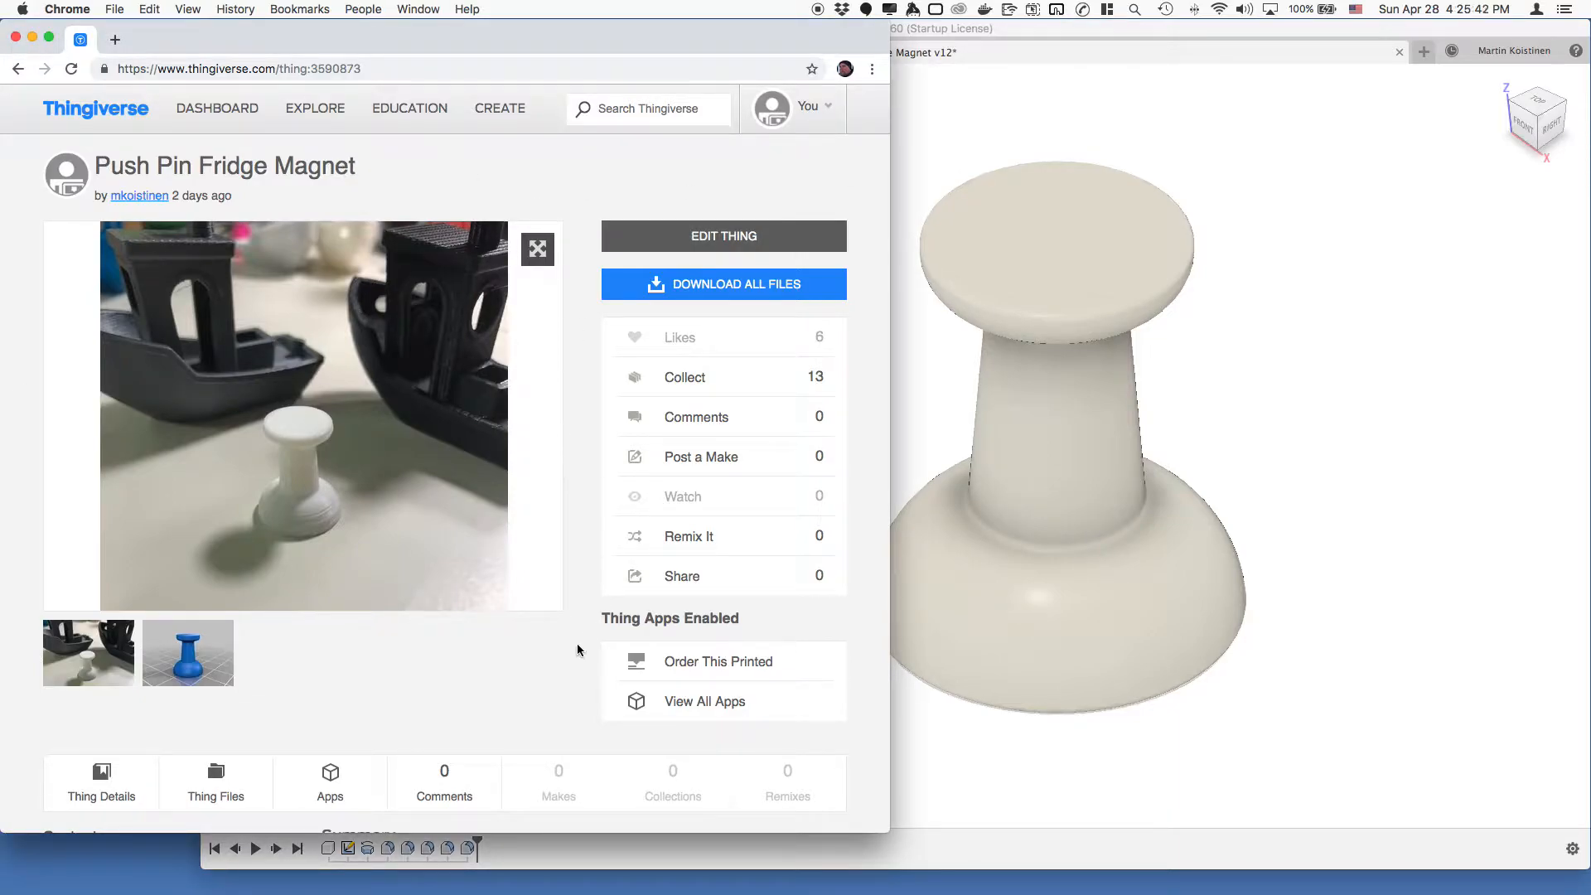
mouse_move(554, 467)
left_click(1268, 300)
middle_click_drag(1306, 380, 1090, 362)
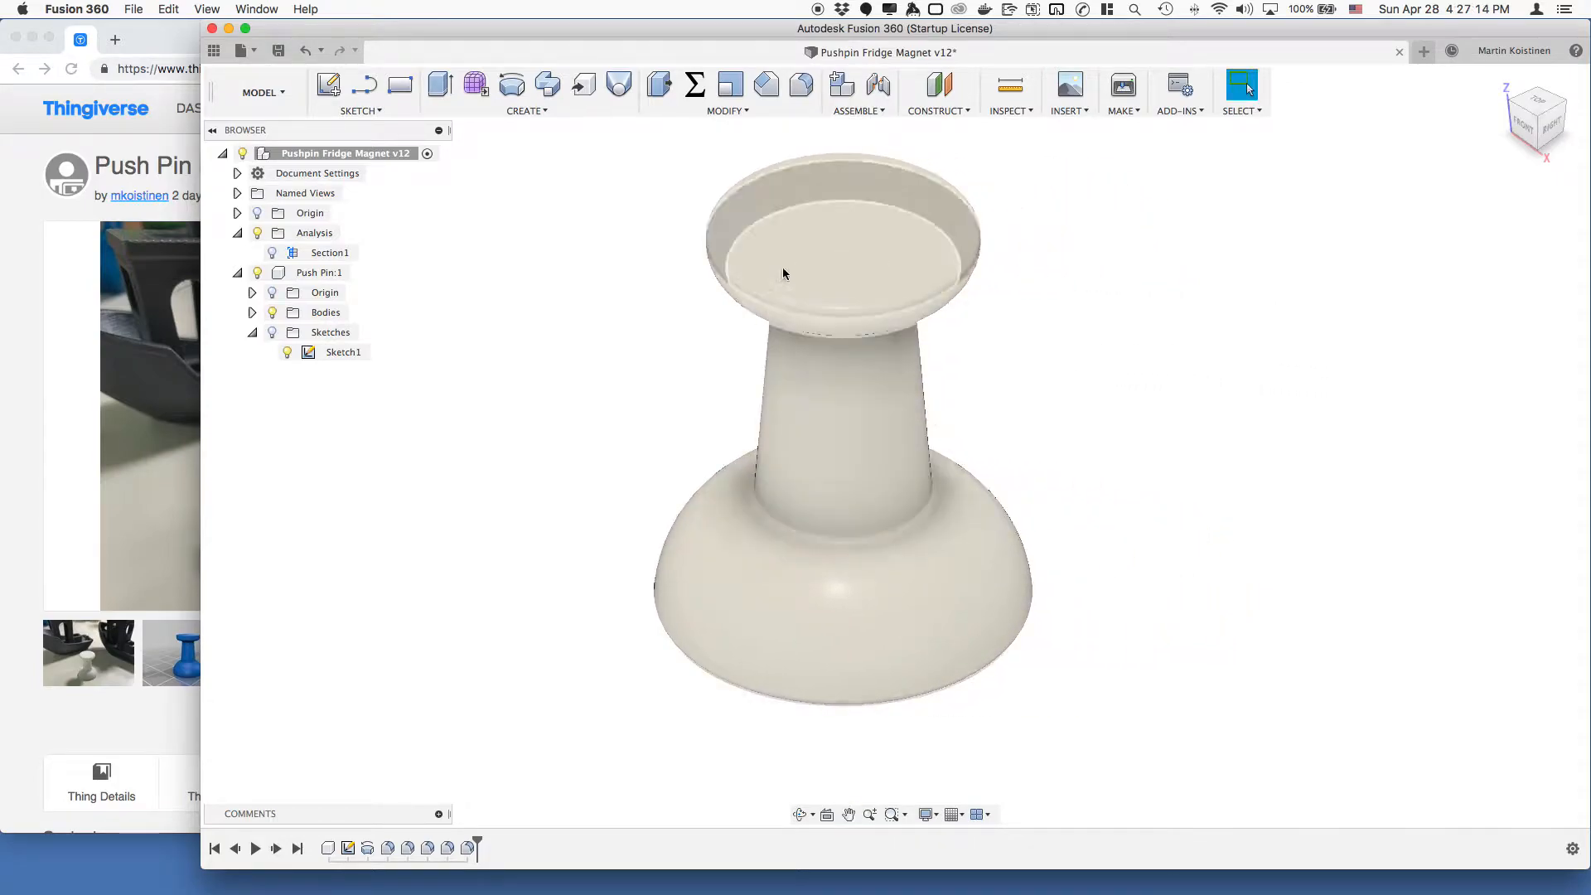
mouse_move(1092, 464)
middle_mouse_down("shift")
mouse_move(1079, 355)
mouse_move(1085, 457)
mouse_move(1088, 443)
middle_mouse_up("shift")
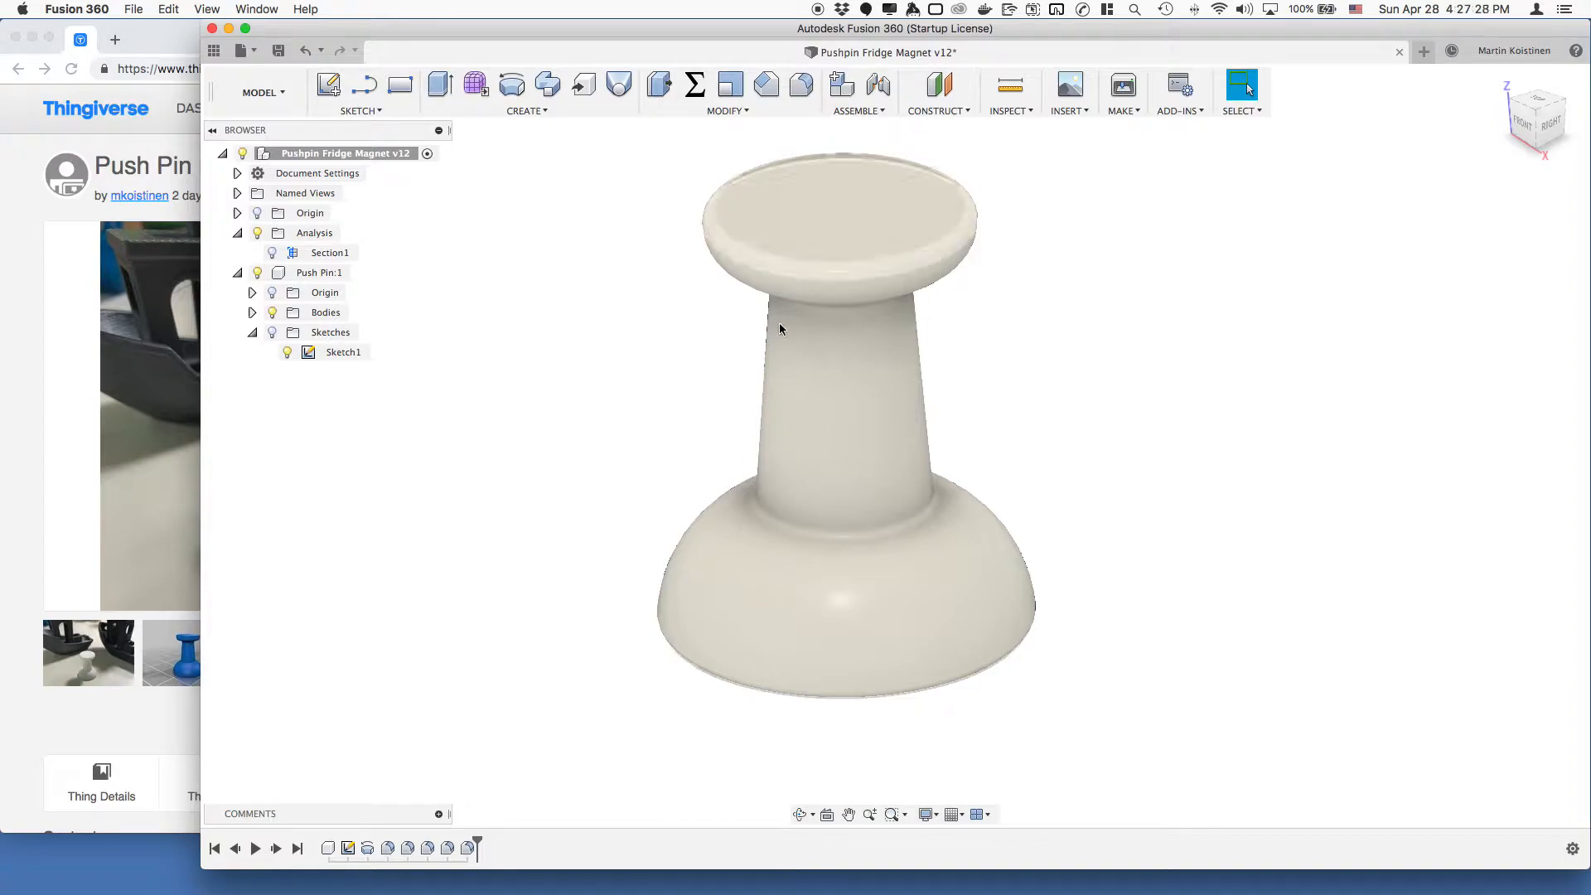
Turn on the Section1 analysis to inspect the pin's internal cavity and compare it with the printed part's photo on Thingiverse.
left_click(278, 254)
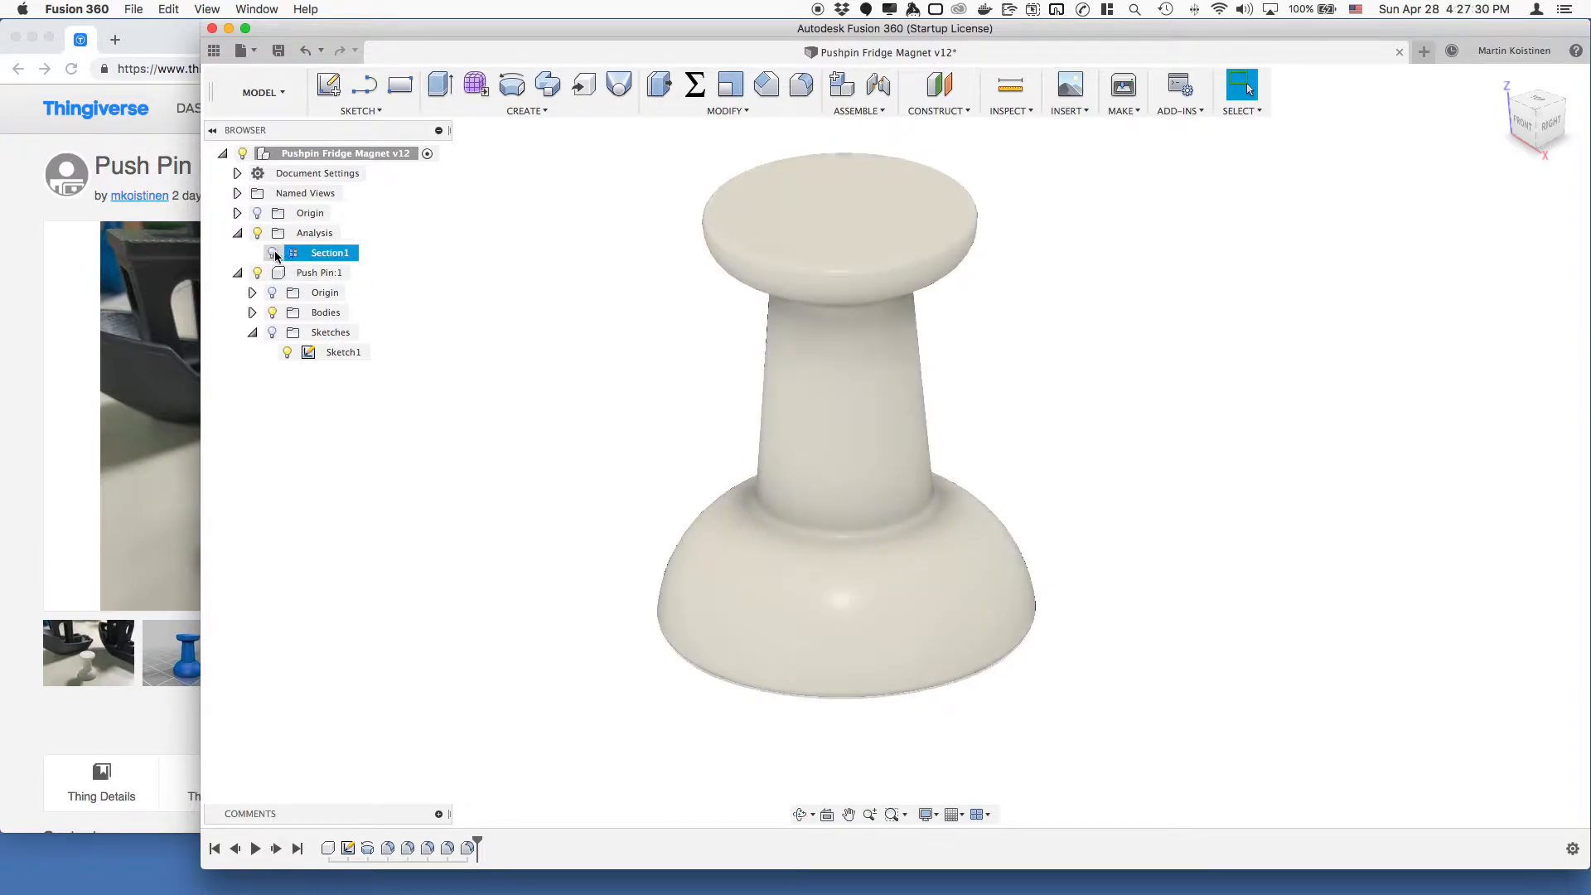
left_click(273, 253)
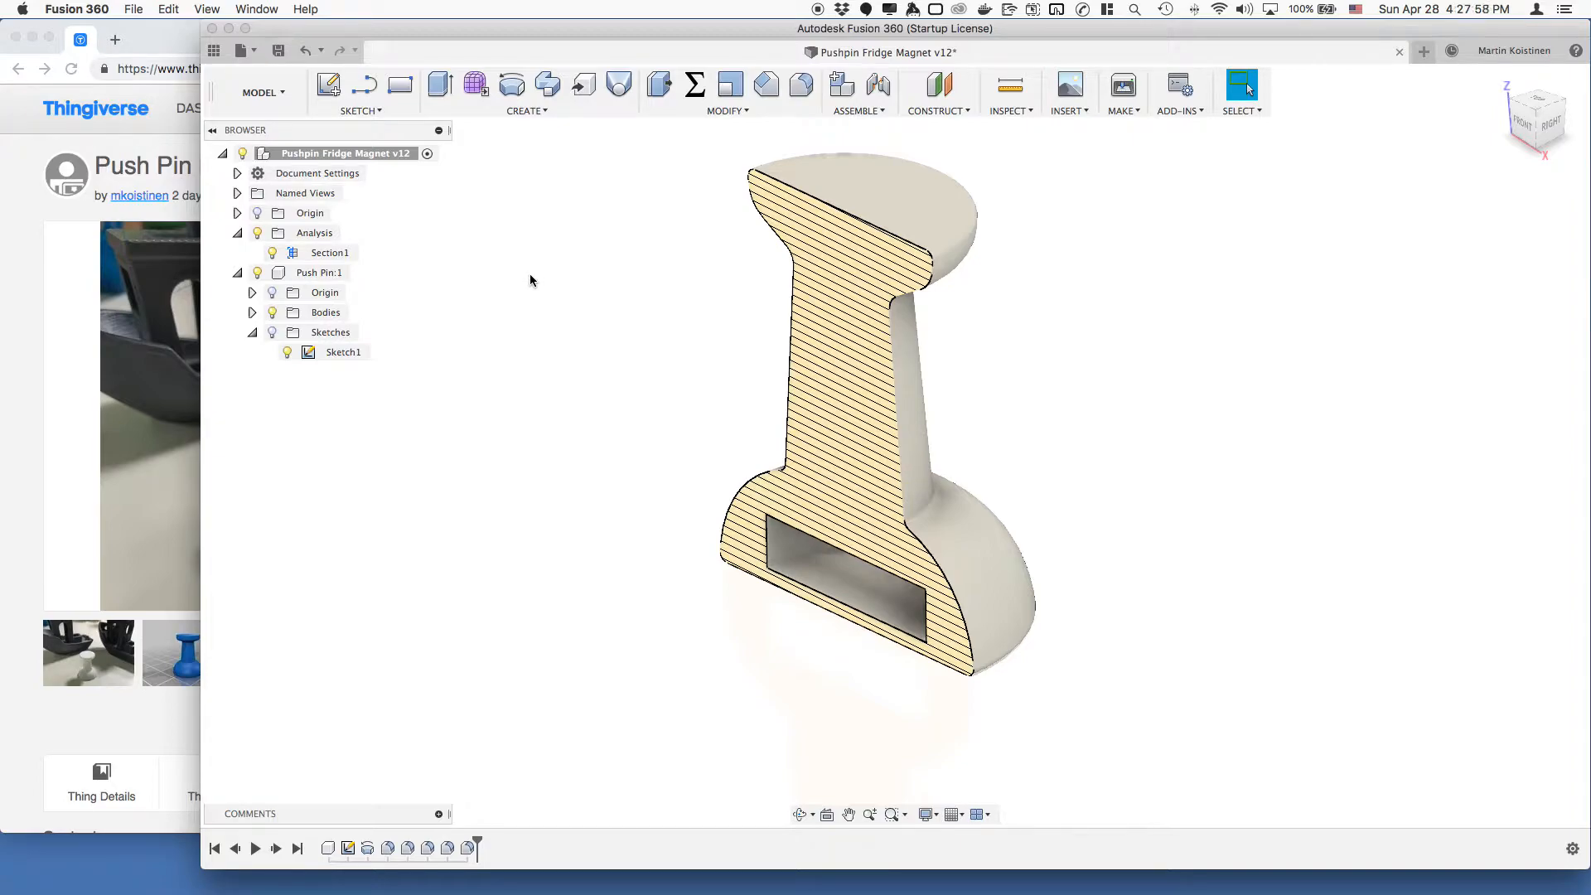
left_click(25, 320)
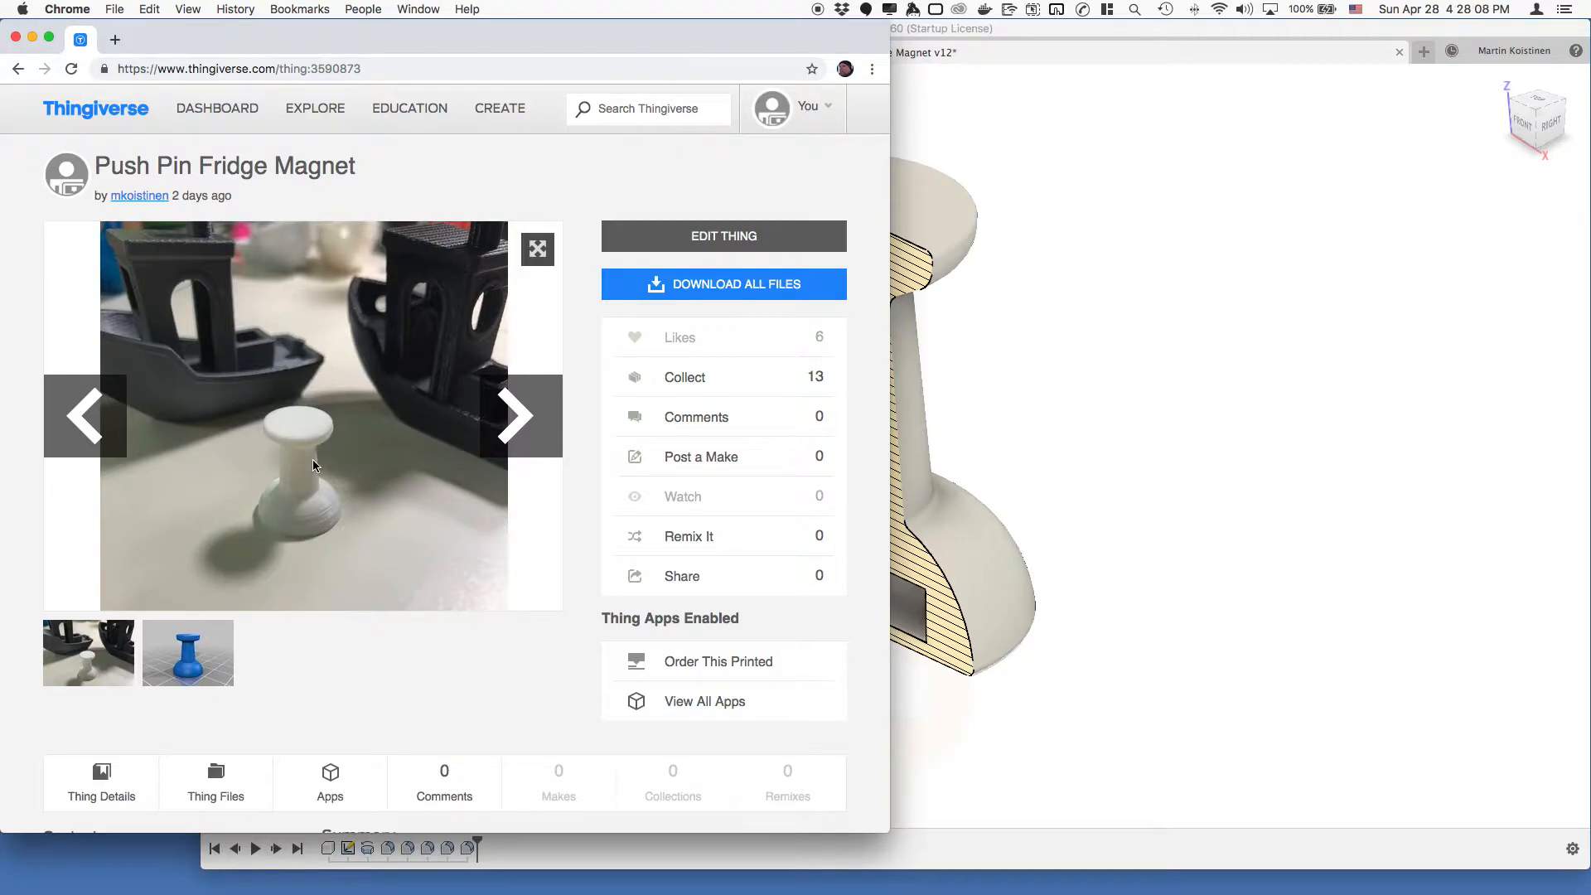
left_click(1079, 409)
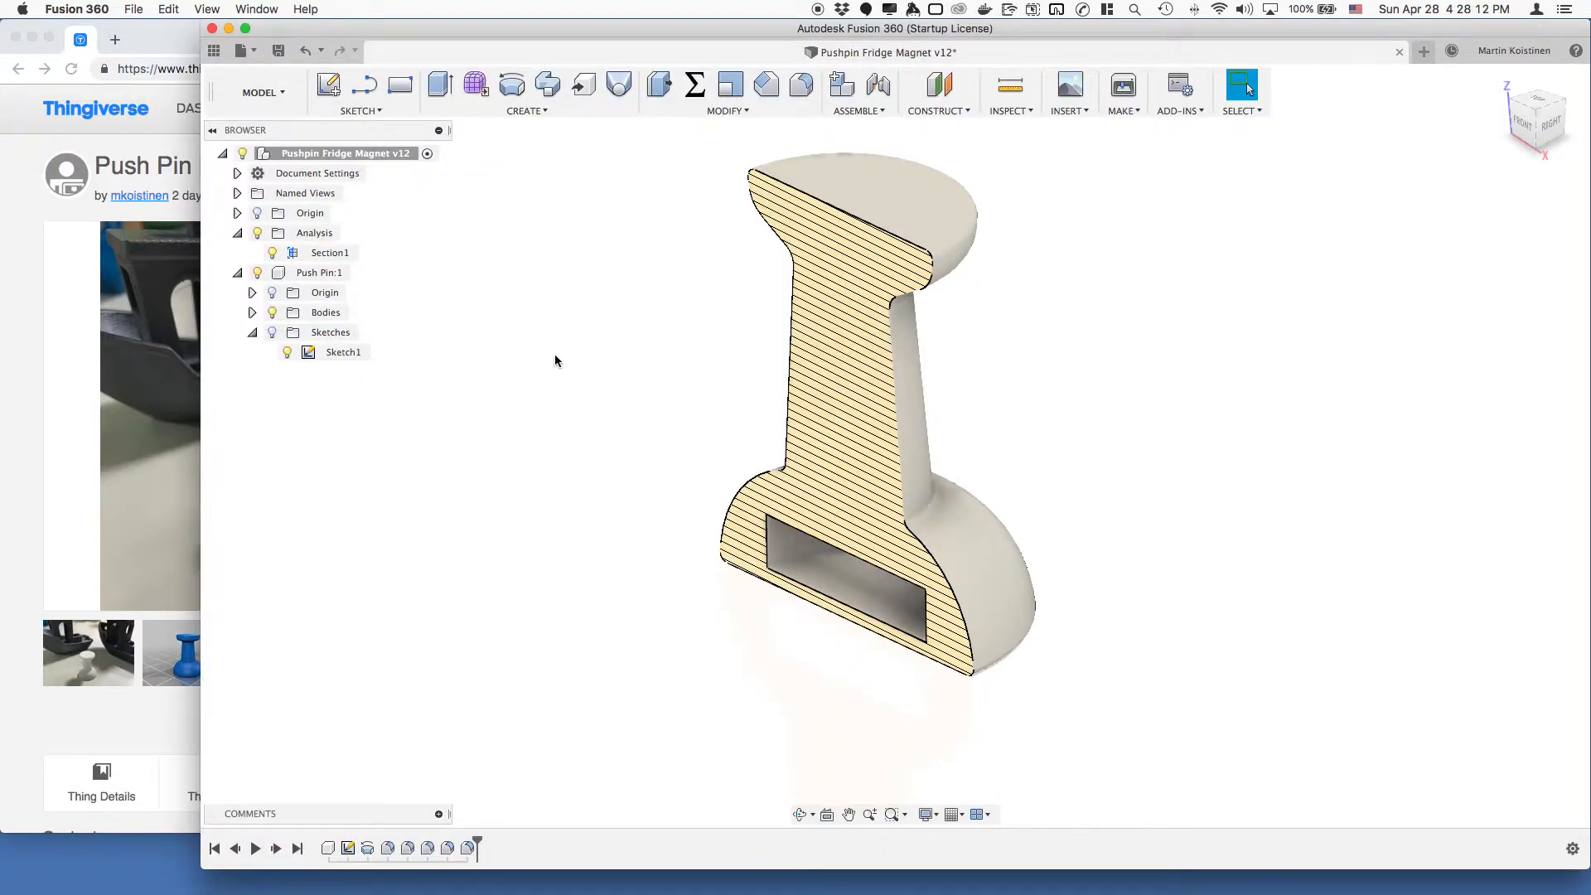
Hide the Section1 analysis and open the push pin component's Sketch1 for editing, with both profiles in view.
left_click(274, 258)
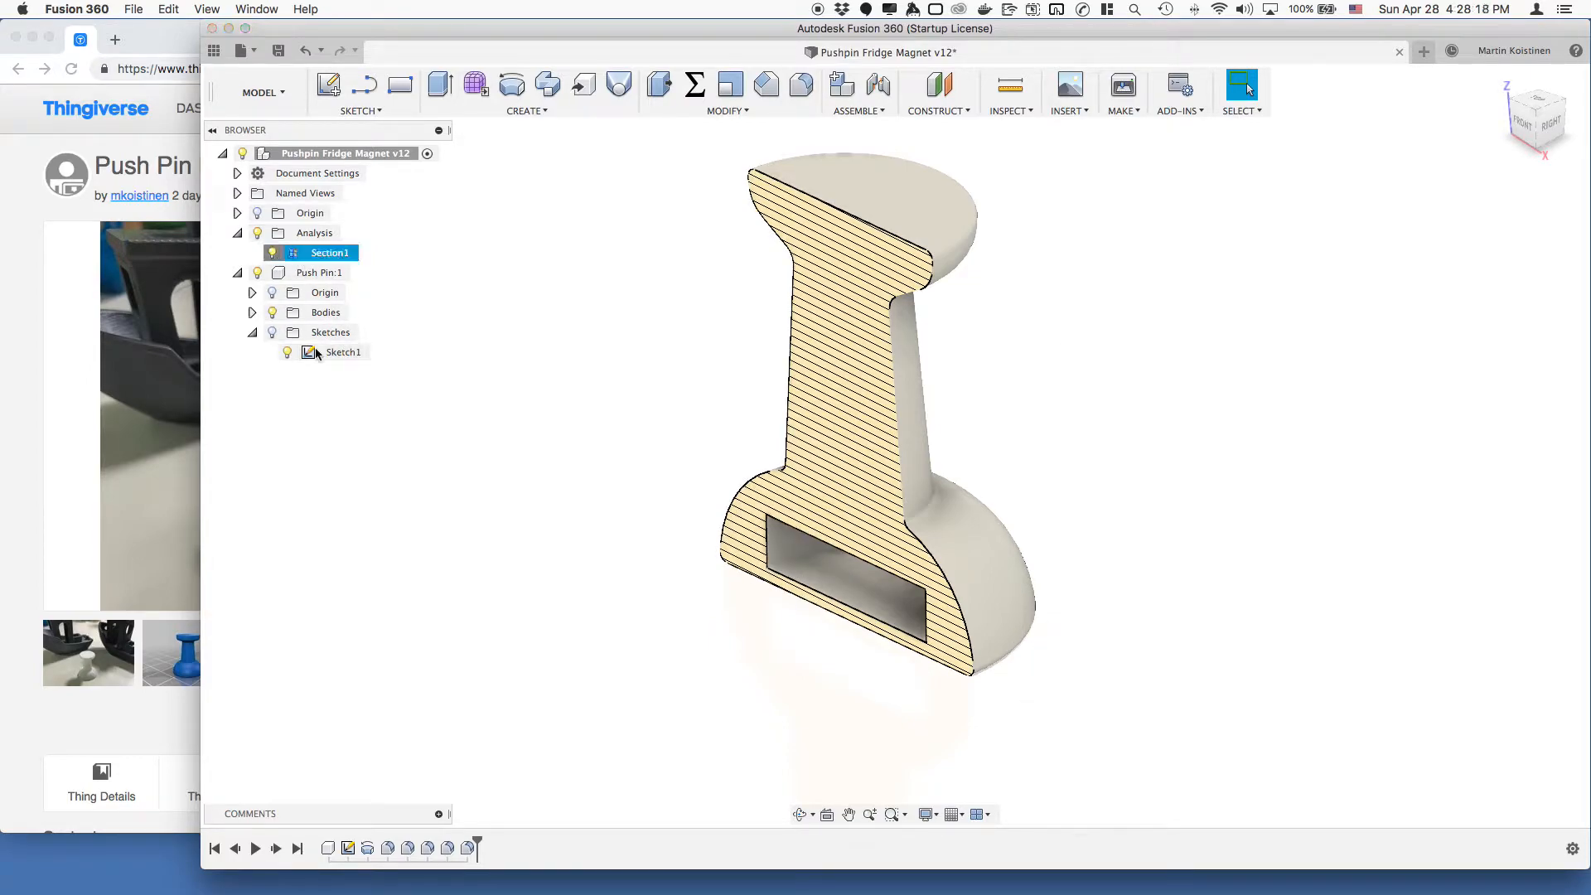
left_click(271, 252)
right_click(341, 353)
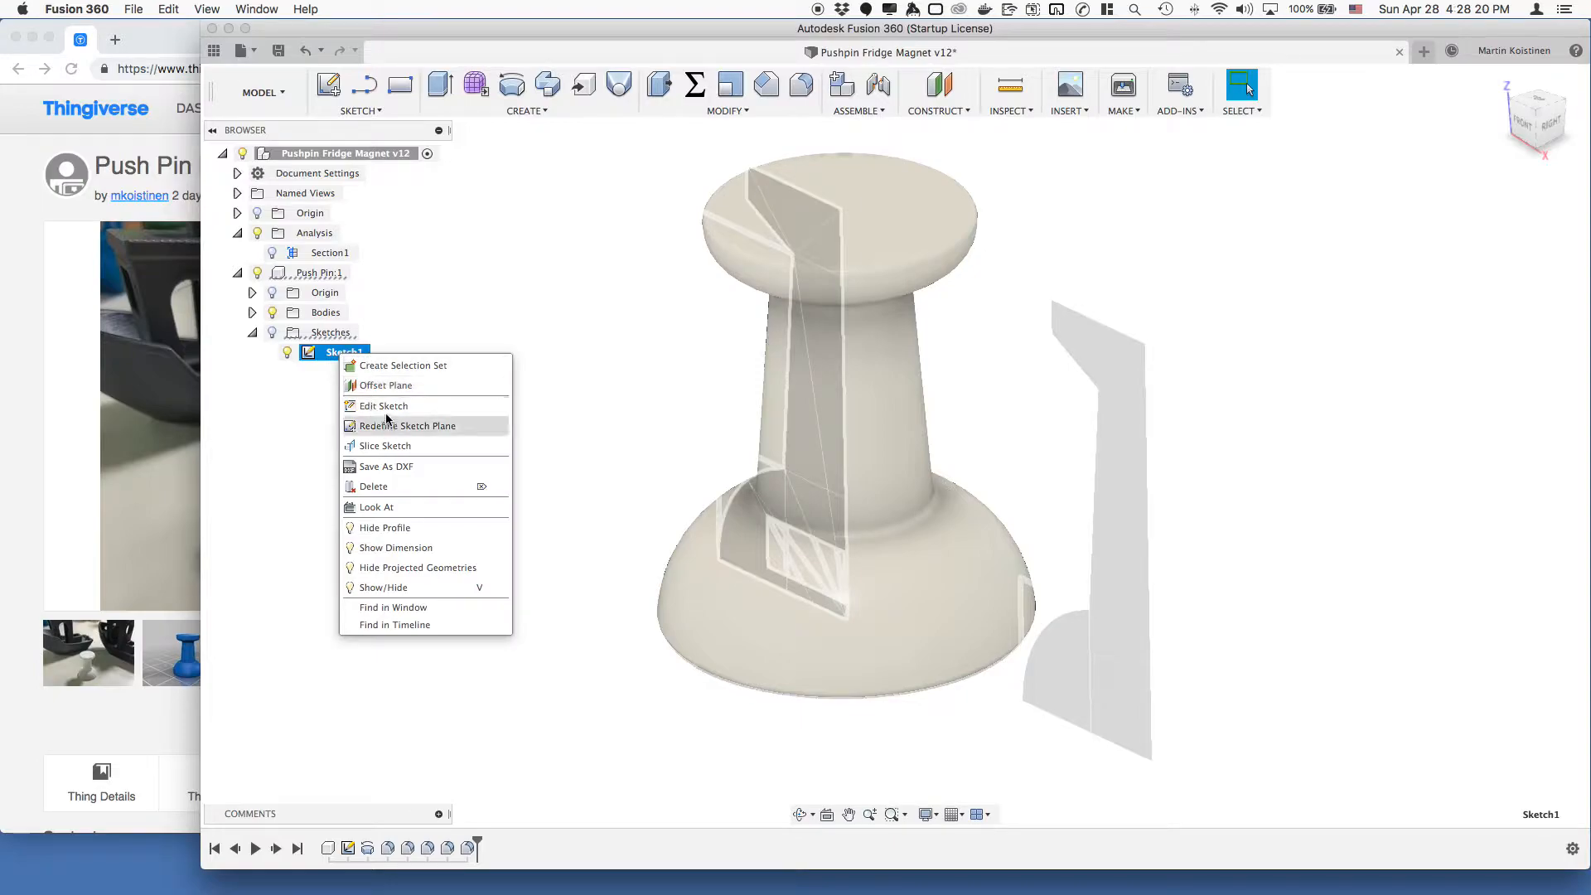
left_click(381, 406)
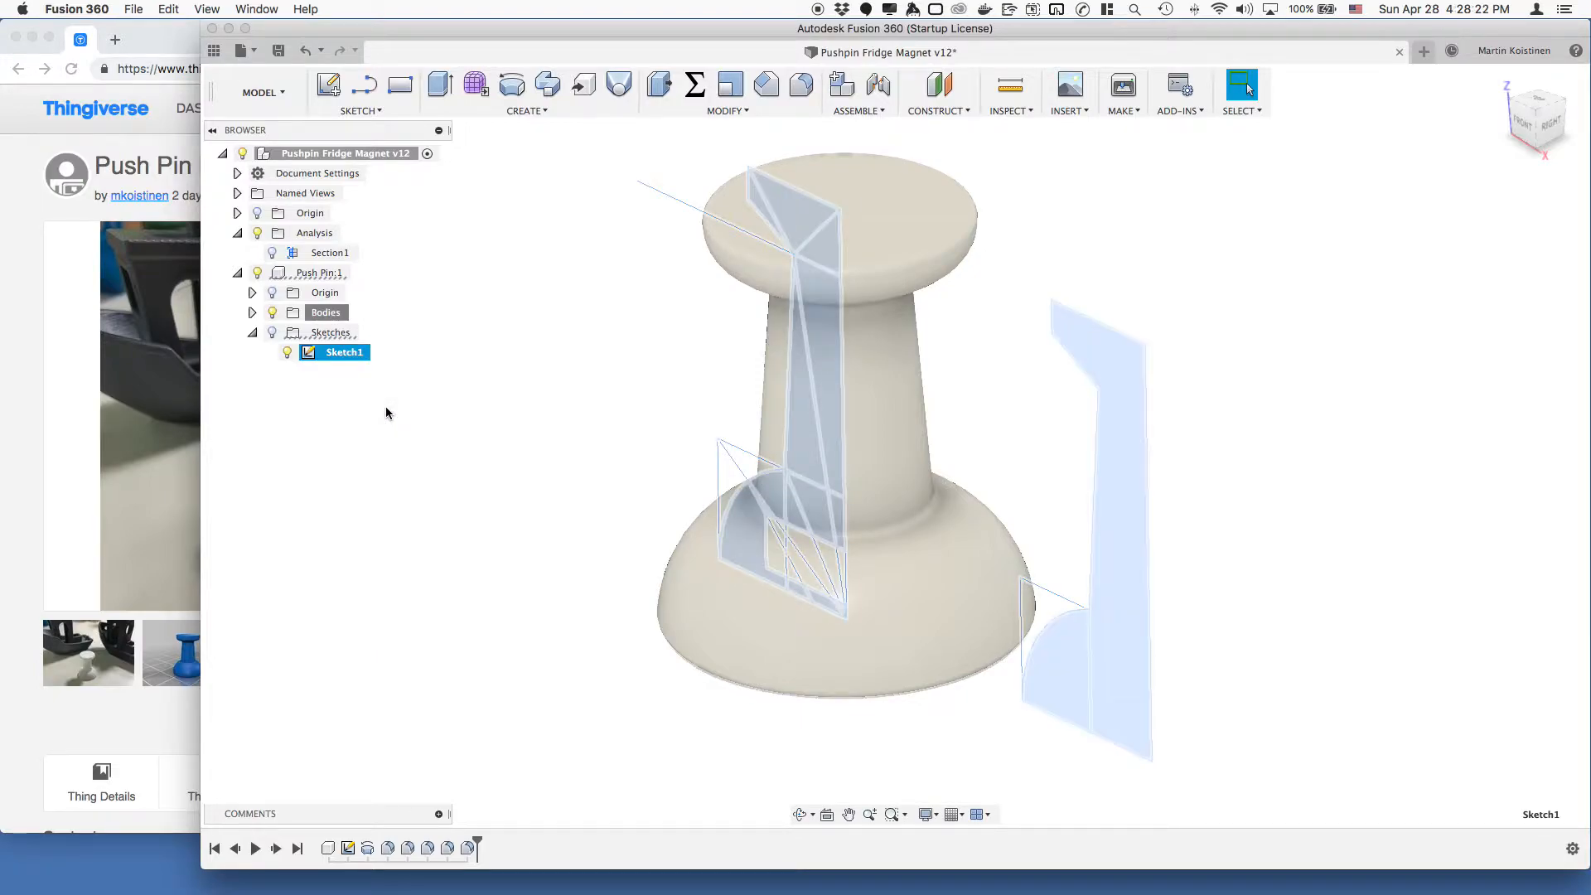
double_click(345, 353)
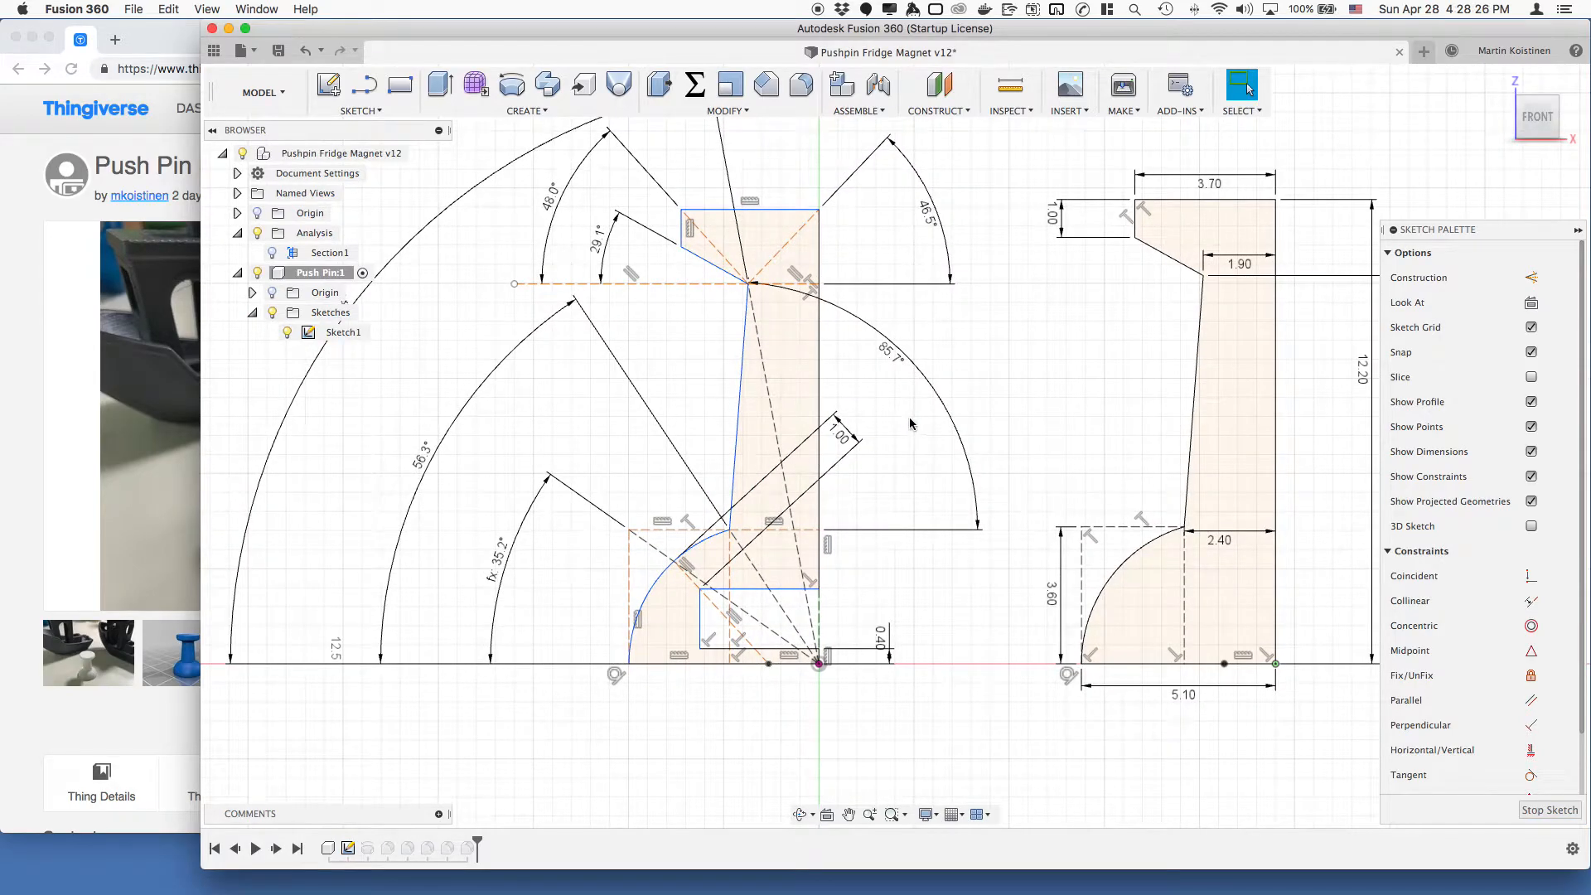
scroll(827, 522, "down", 5)
scroll(828, 527, "up", 1)
scroll(827, 524, "up", 1)
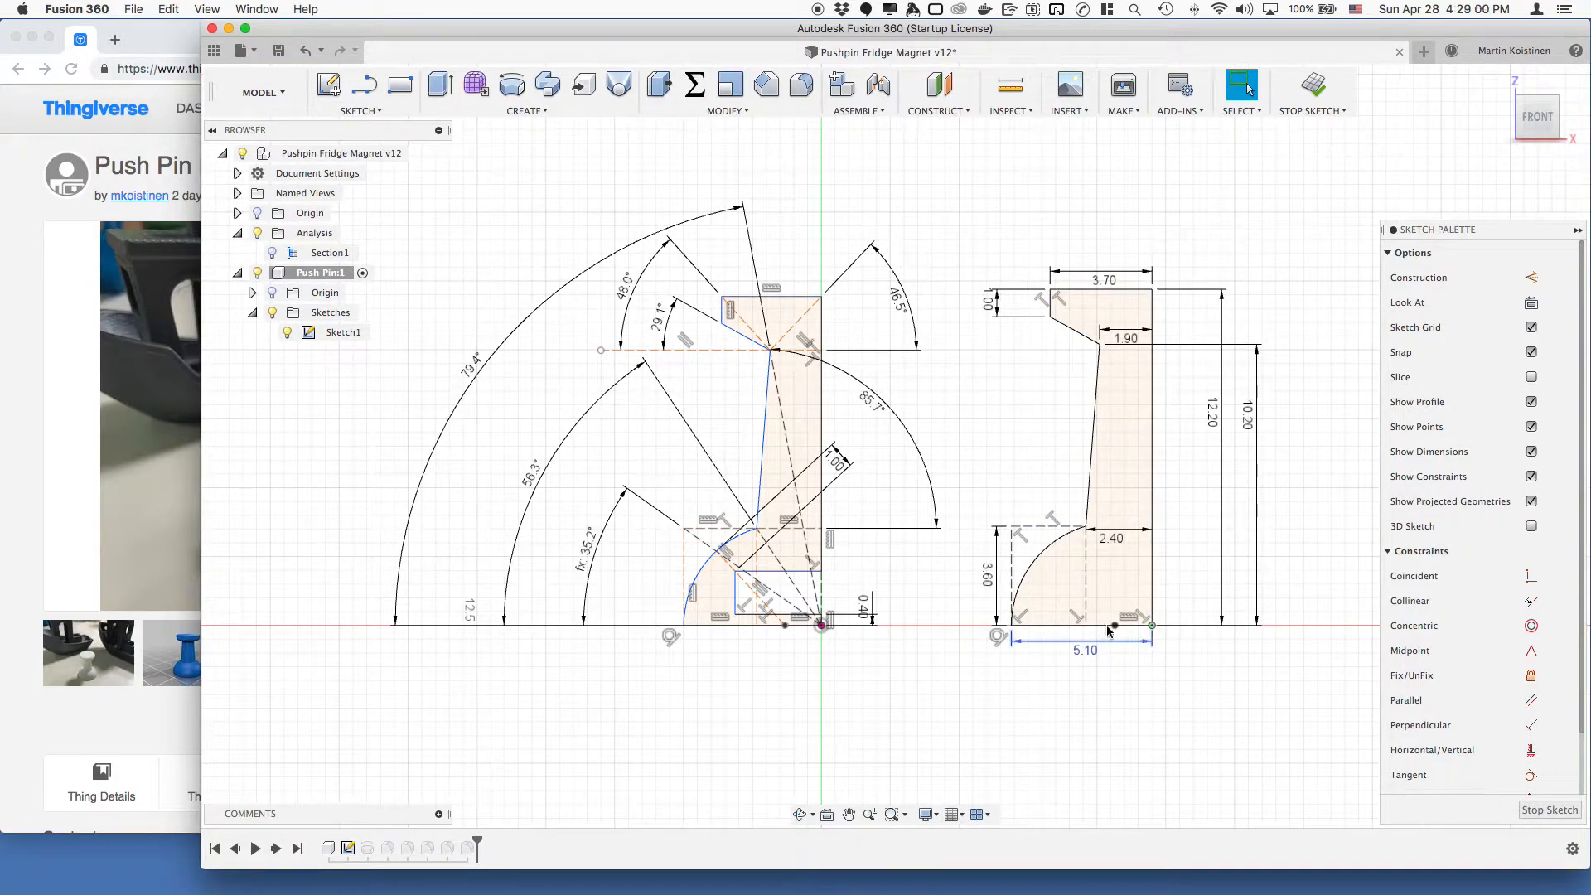
Examine the base line, vertical axis line and lower corner point of the fully dimensioned reference profile.
left_click(1069, 625)
left_click(1151, 571)
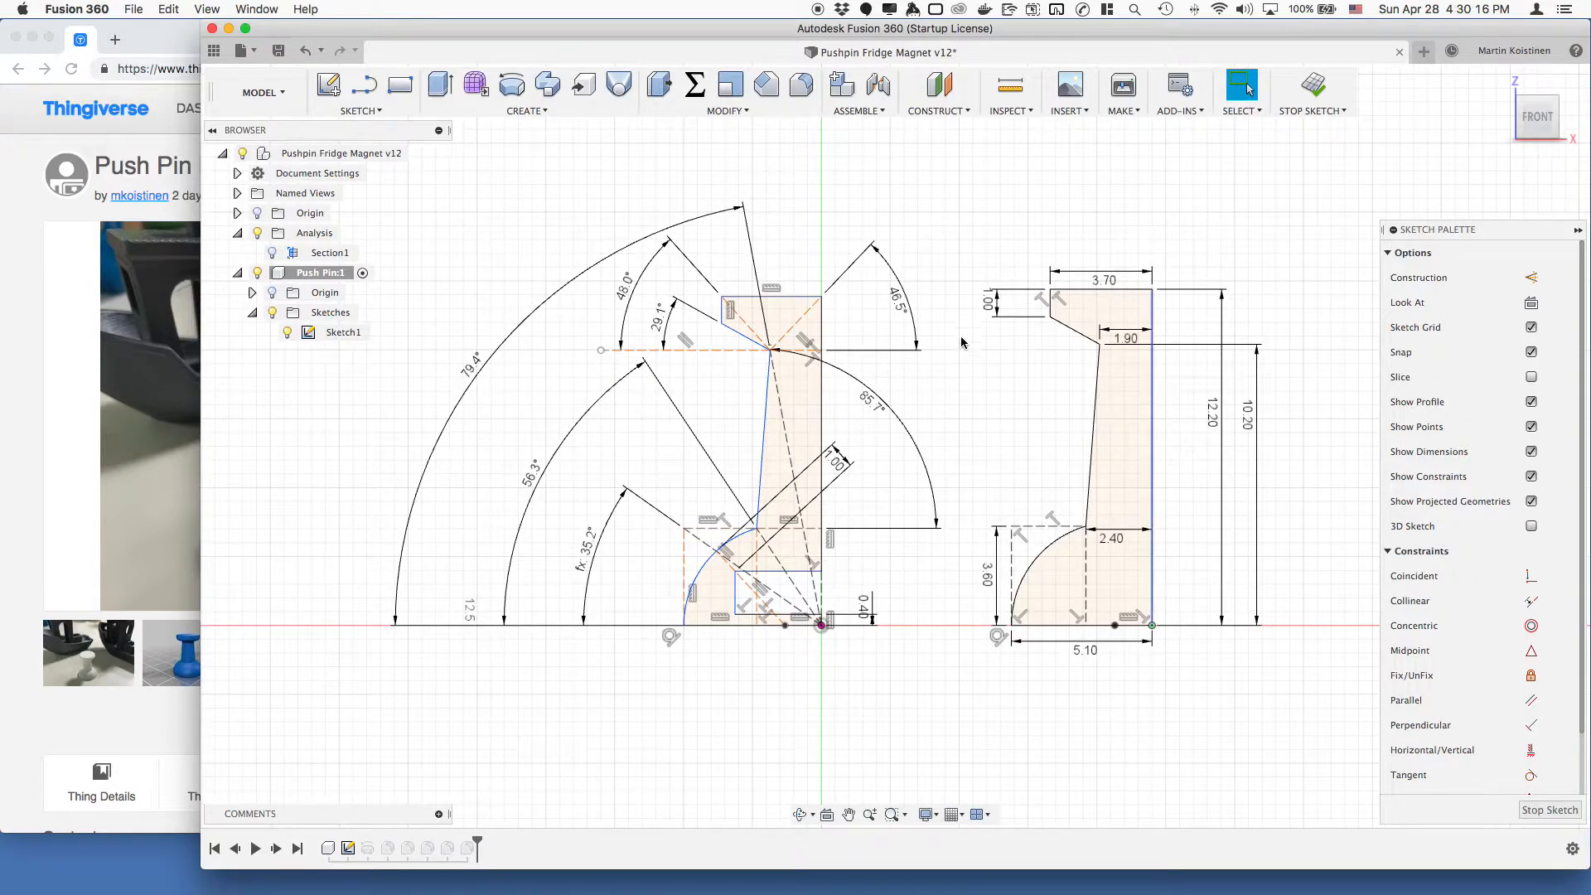
left_click(1152, 624)
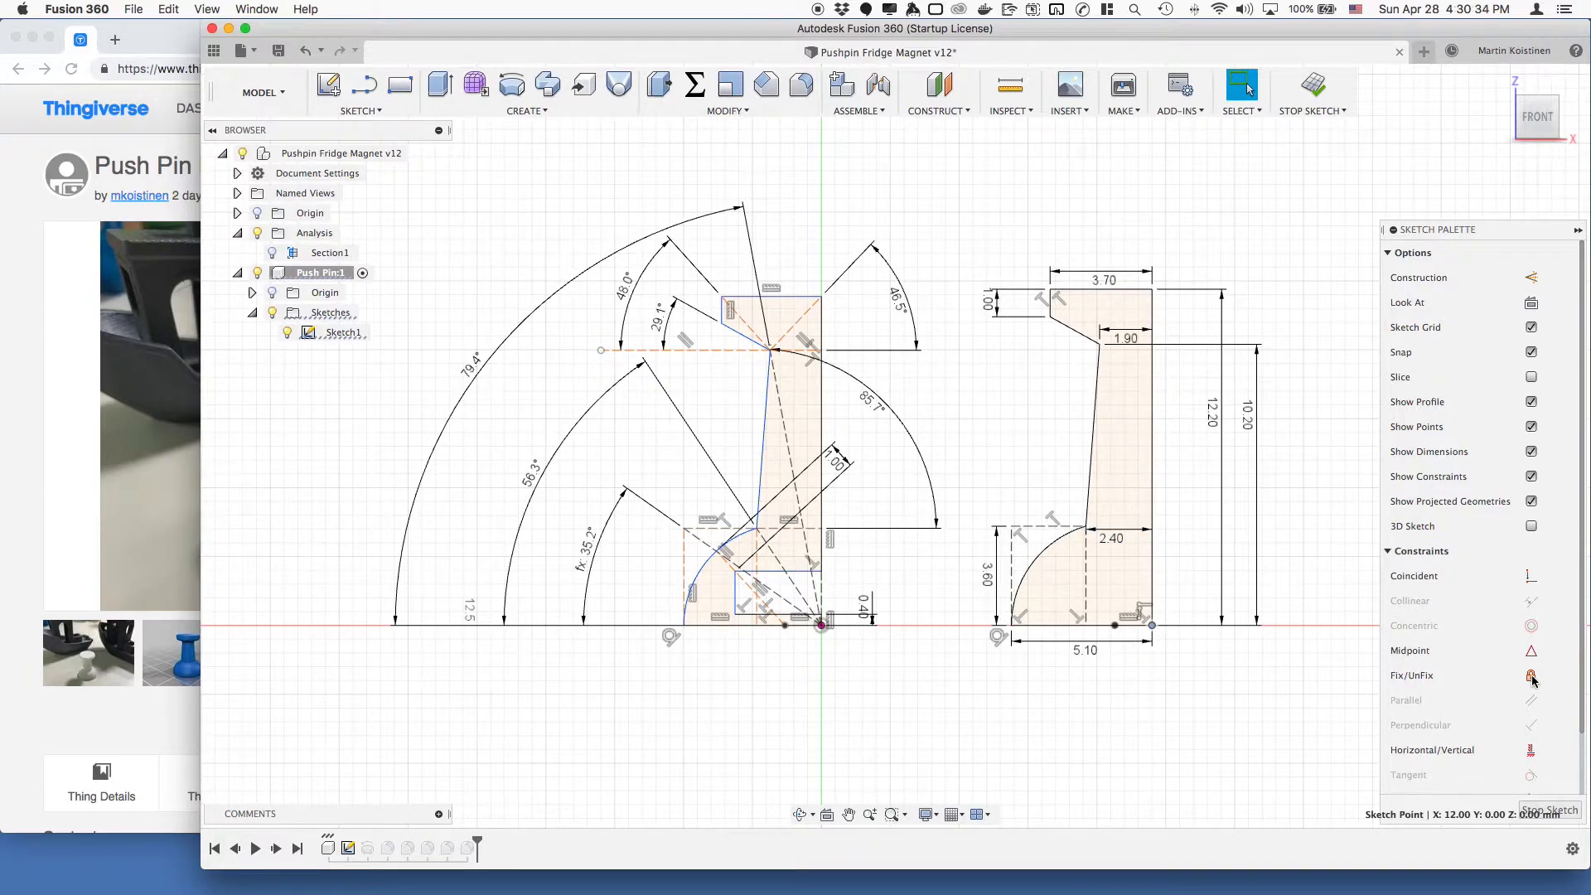
left_click(1191, 655)
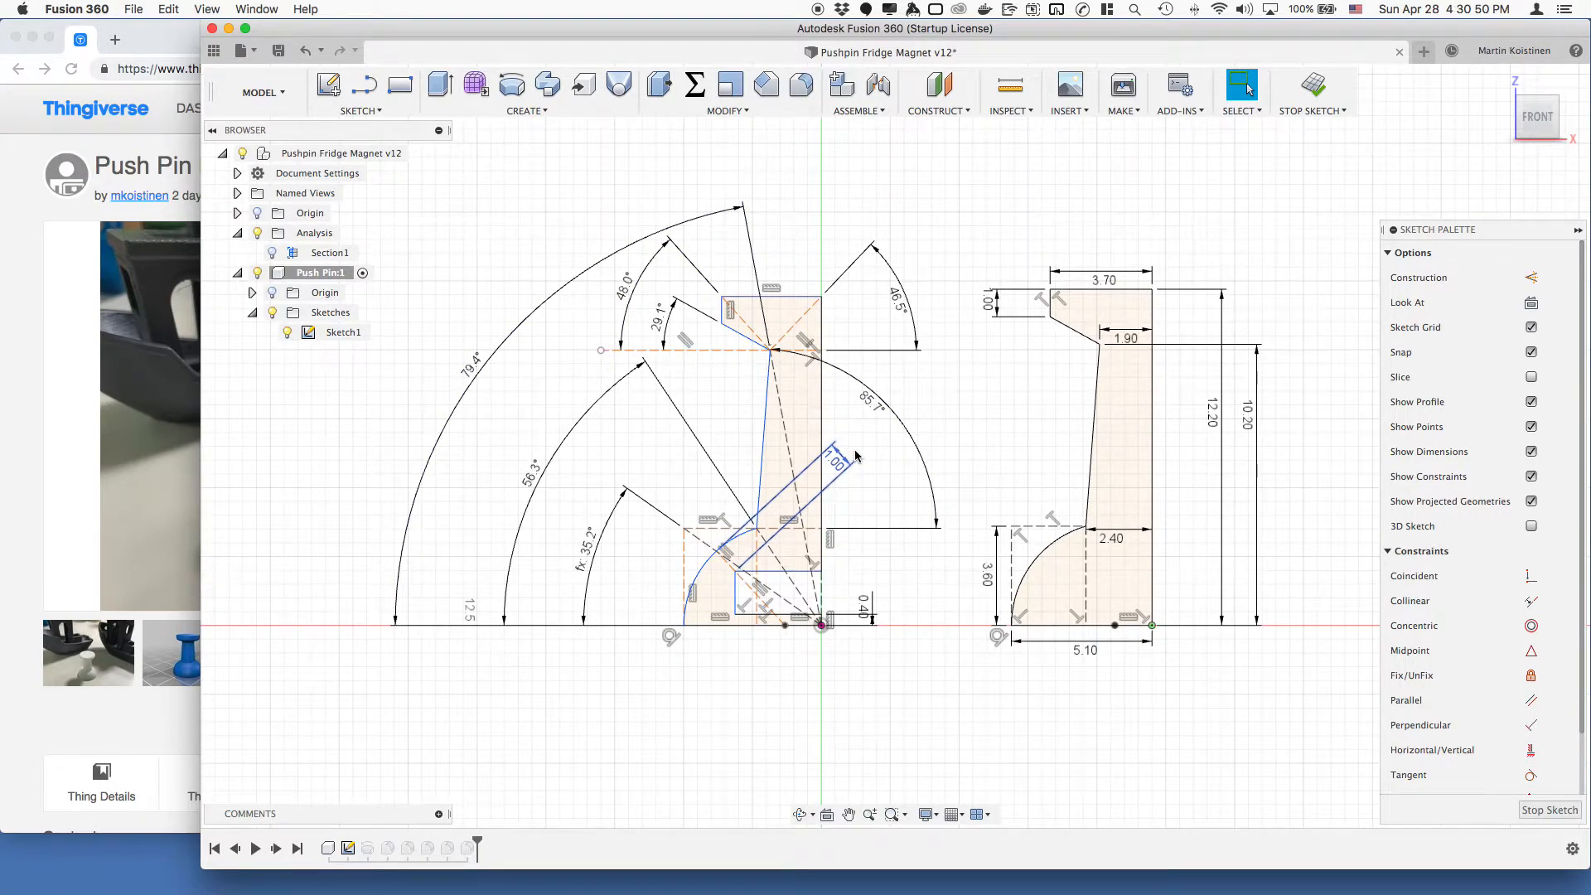
Enlarge the angle-driven profile by moving its upper outer corner point to about X -4.7 mm, Z 15.5 mm.
left_click(694, 592)
left_click(743, 589)
left_click_drag(727, 308, 725, 303)
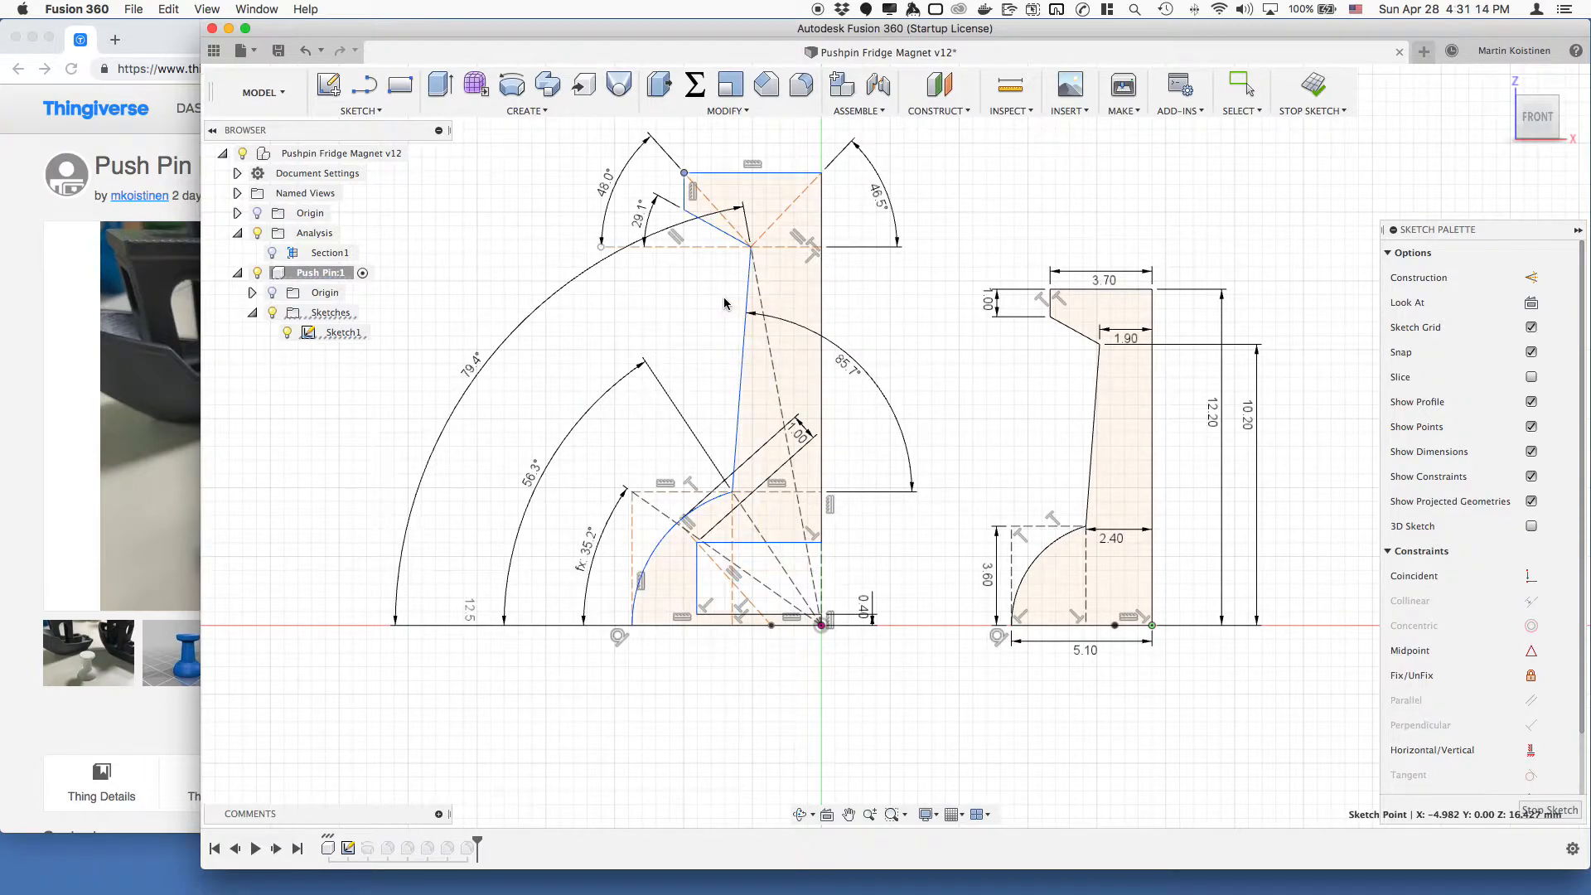
left_click(689, 179)
left_click(702, 197)
left_click_drag(684, 175, 707, 225)
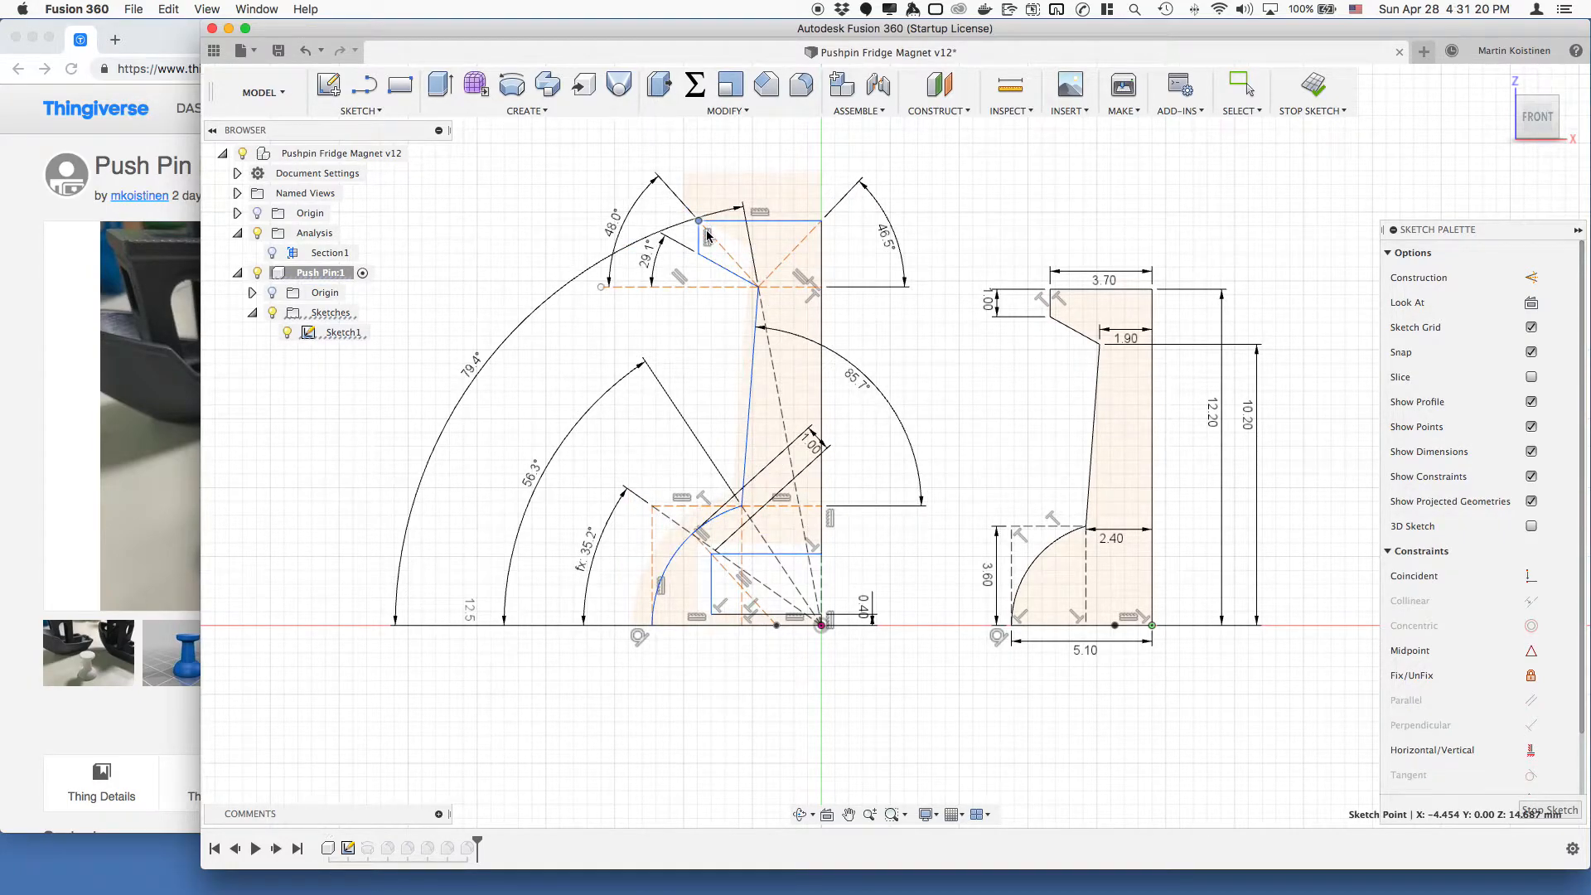
key("Escape")
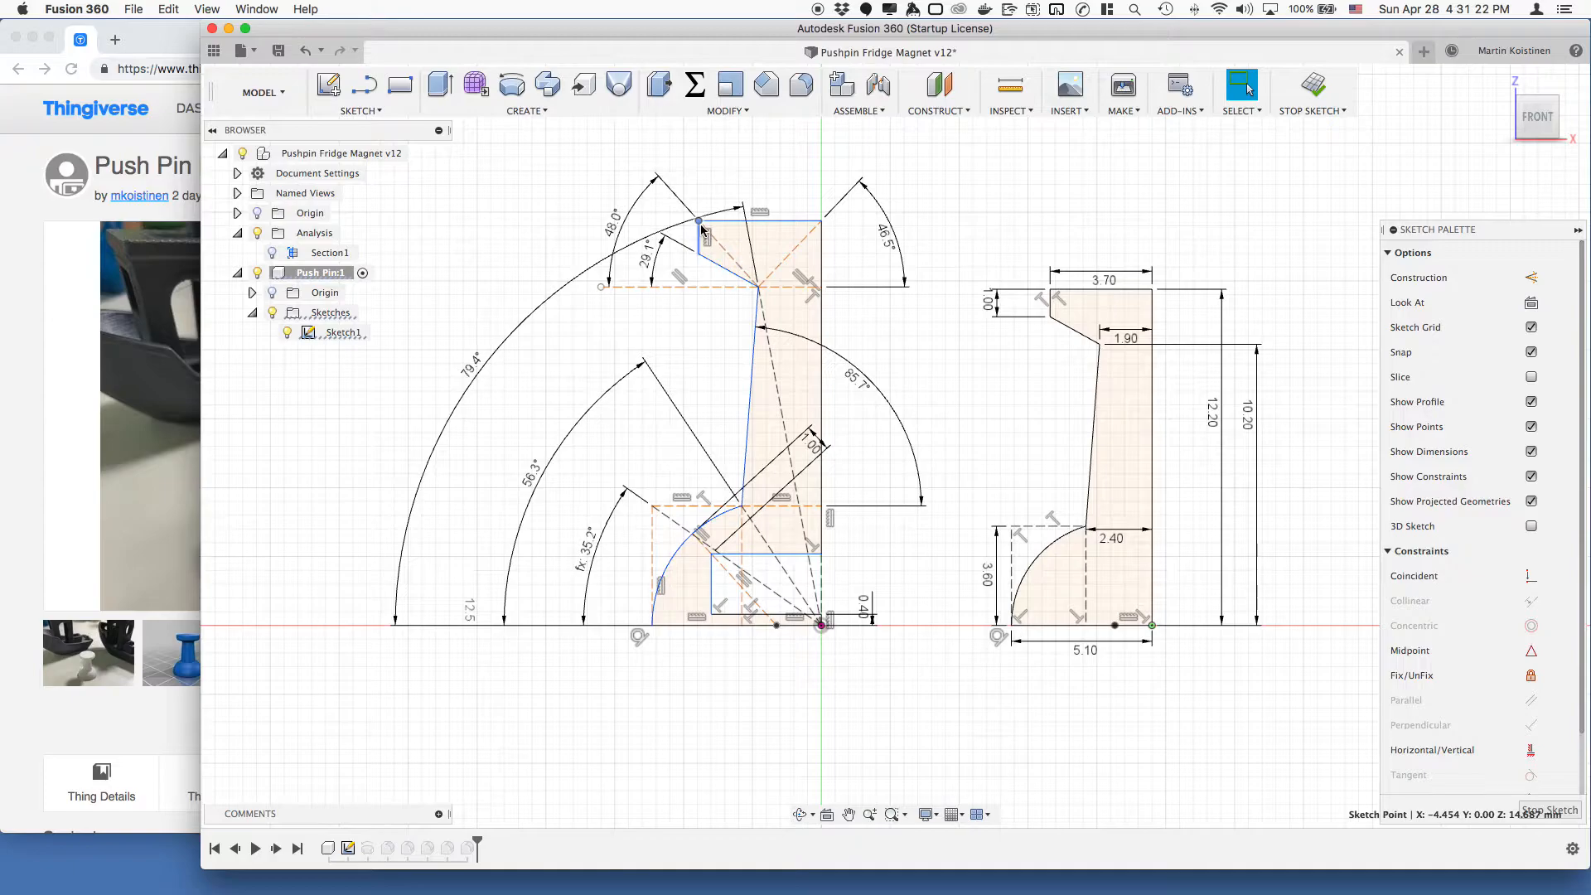
left_click_drag(700, 222, 689, 214)
key("Escape")
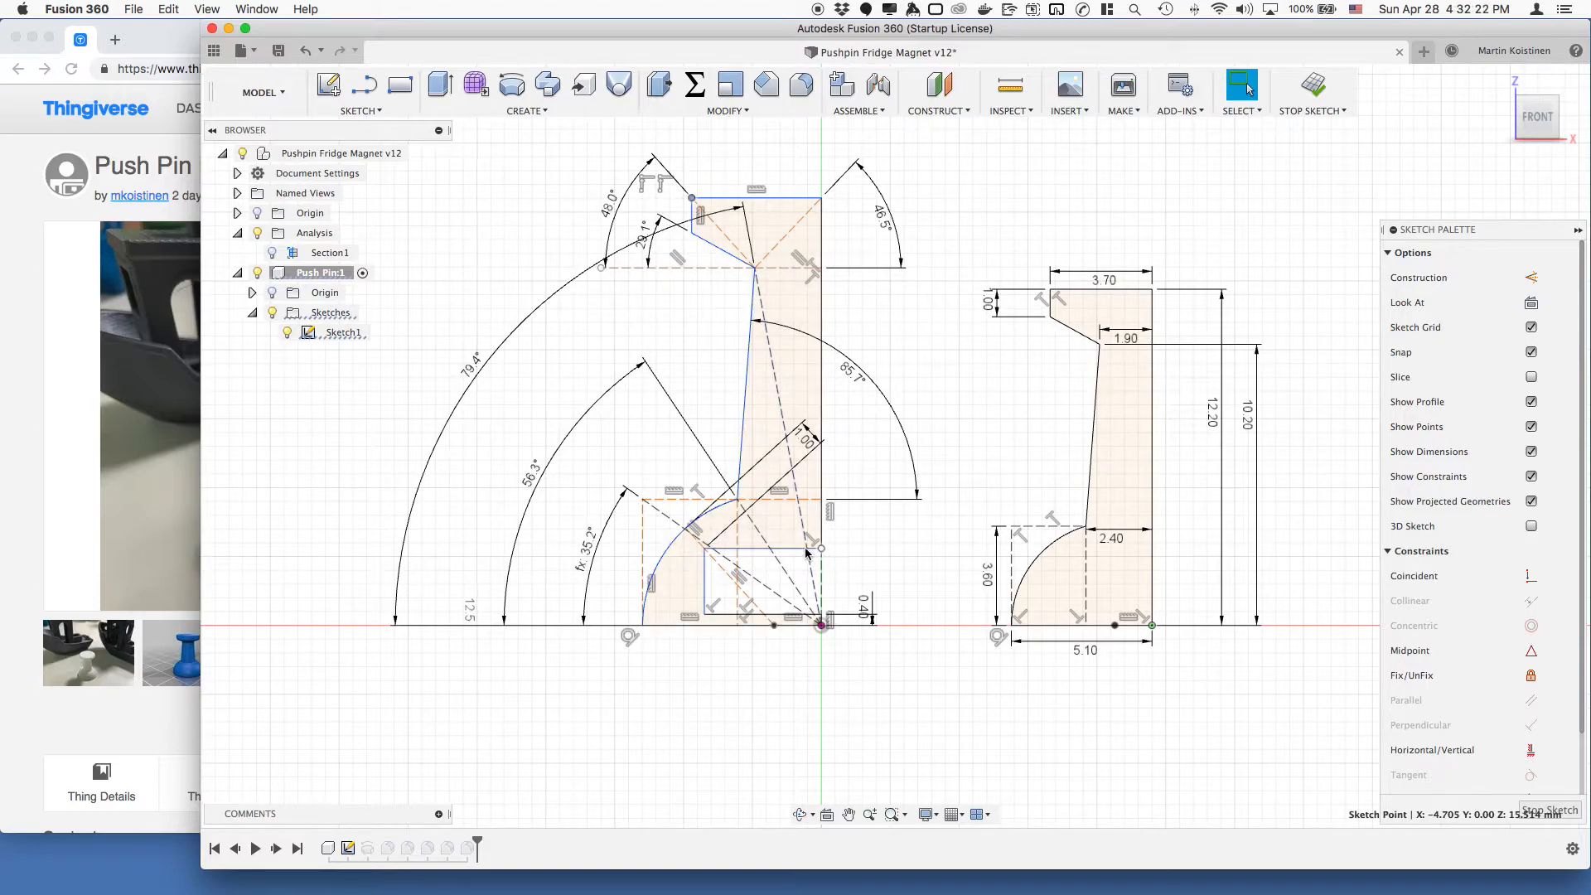
Reposition the 0.40 mm dimension under the magnet cavity and examine the cavity's corners and its 1.00 mm wall dimension.
double_click(706, 615)
left_click(864, 610)
left_click_drag(865, 611, 869, 603)
key("Escape")
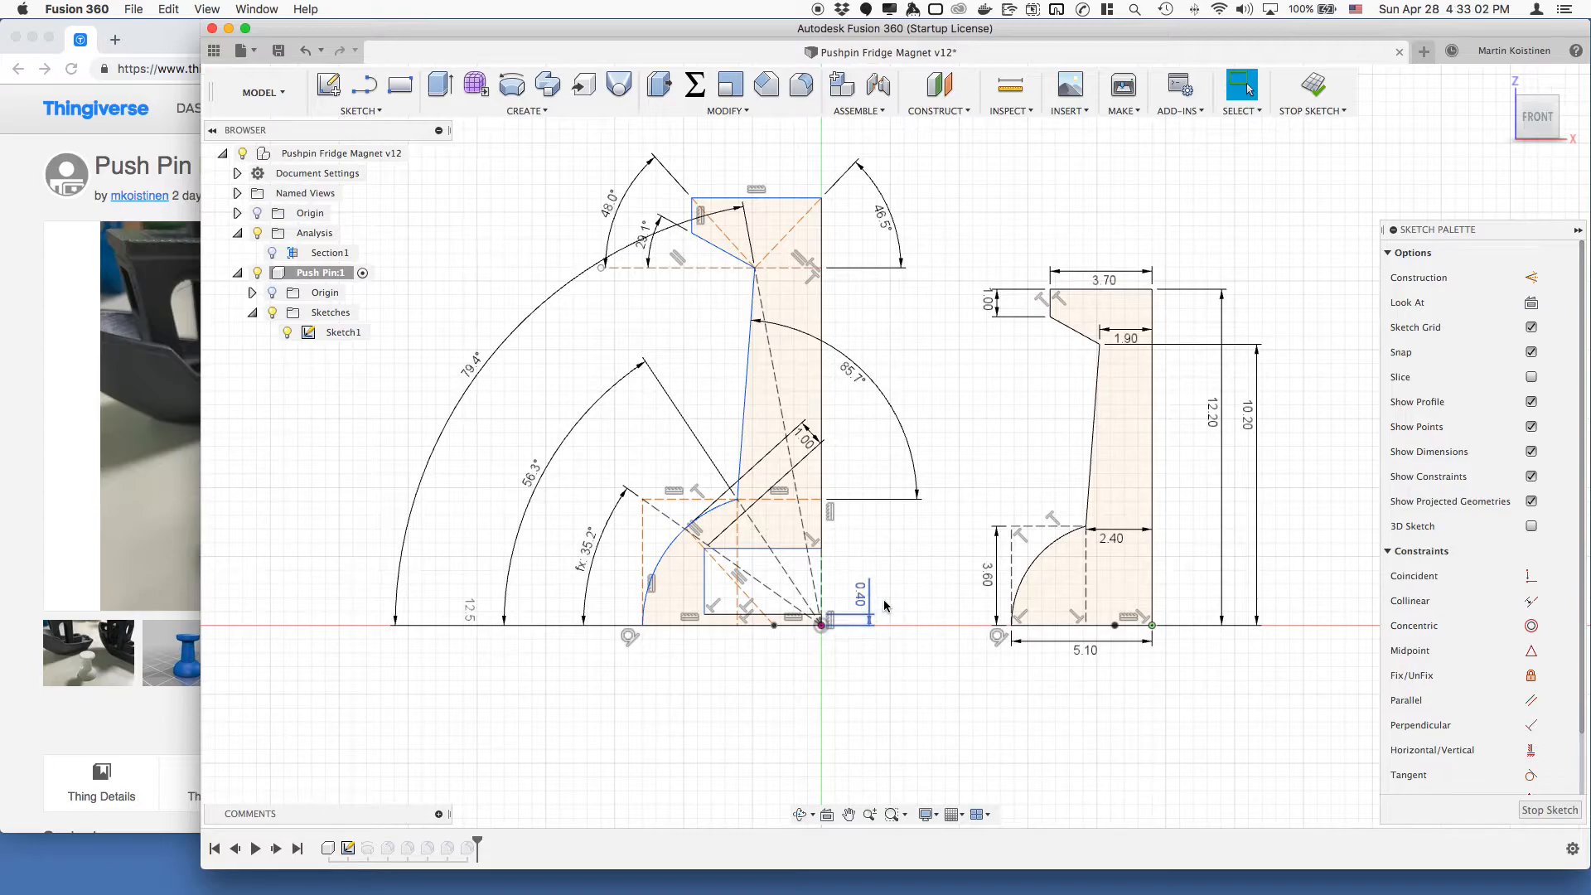
left_click(791, 625)
left_click(805, 441)
left_click(820, 549)
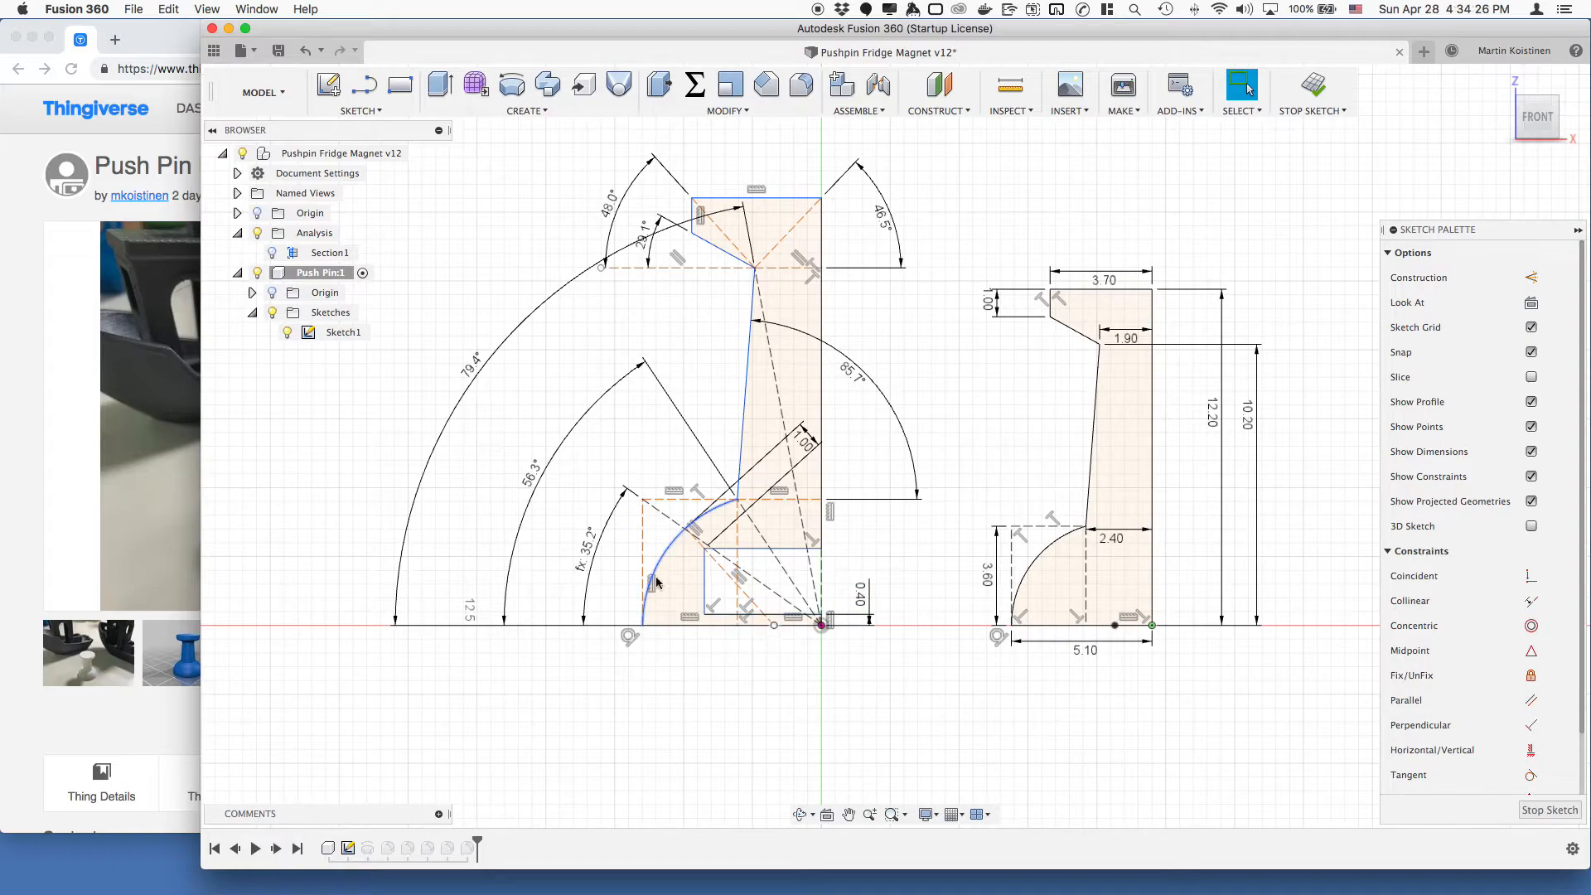
Define the base diagonal's angle as atan(d29/d27) from the reference profile's base height and width, and move that dimension slightly outward.
mouse_move(589, 553)
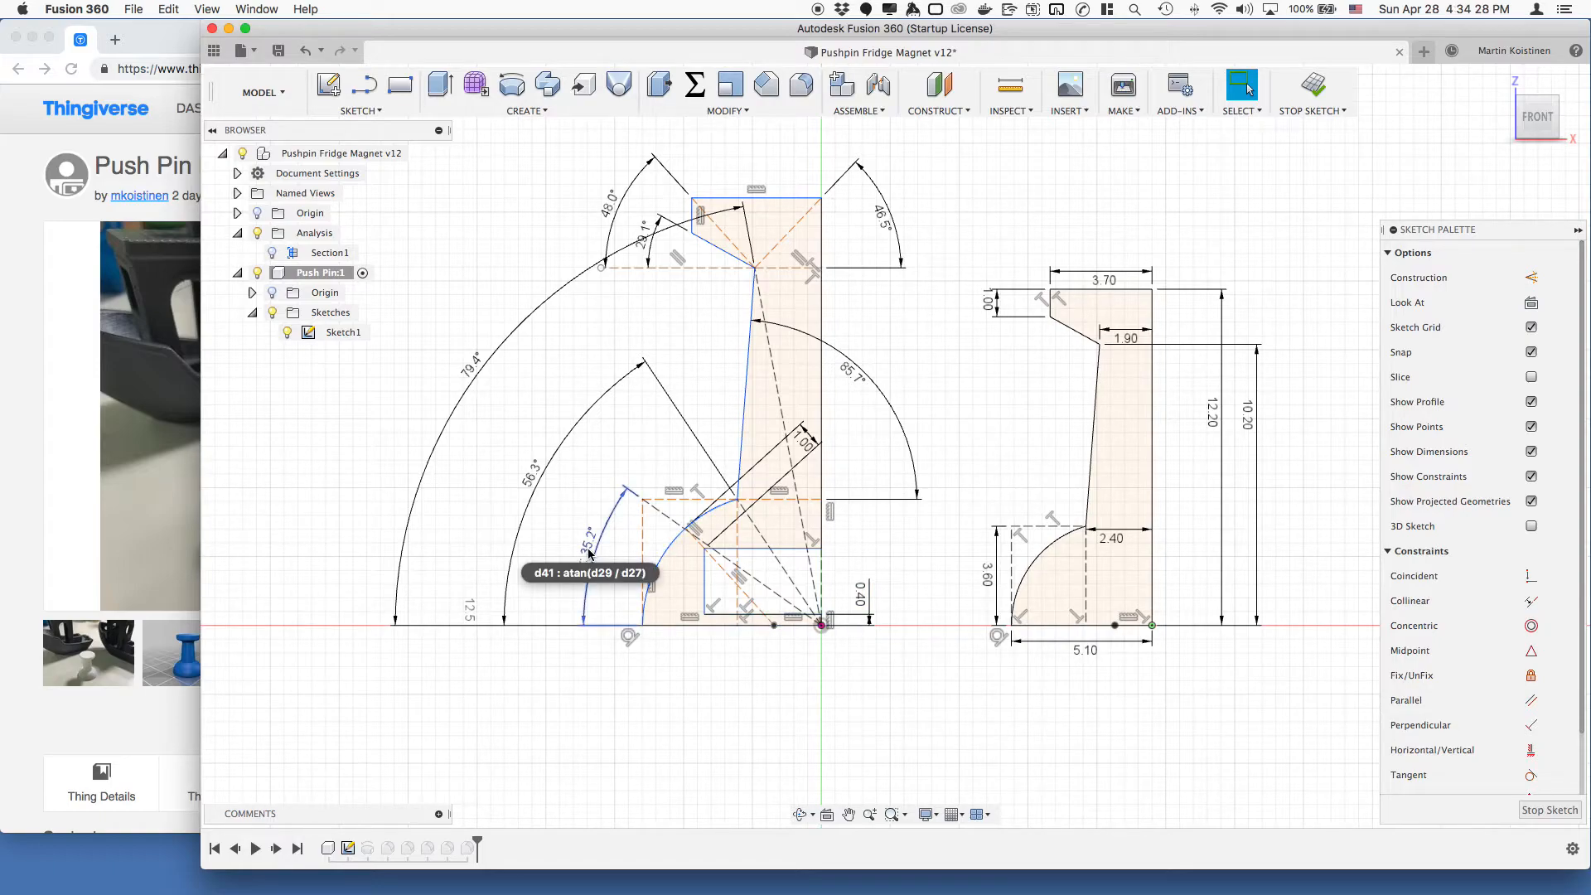
left_click(821, 626)
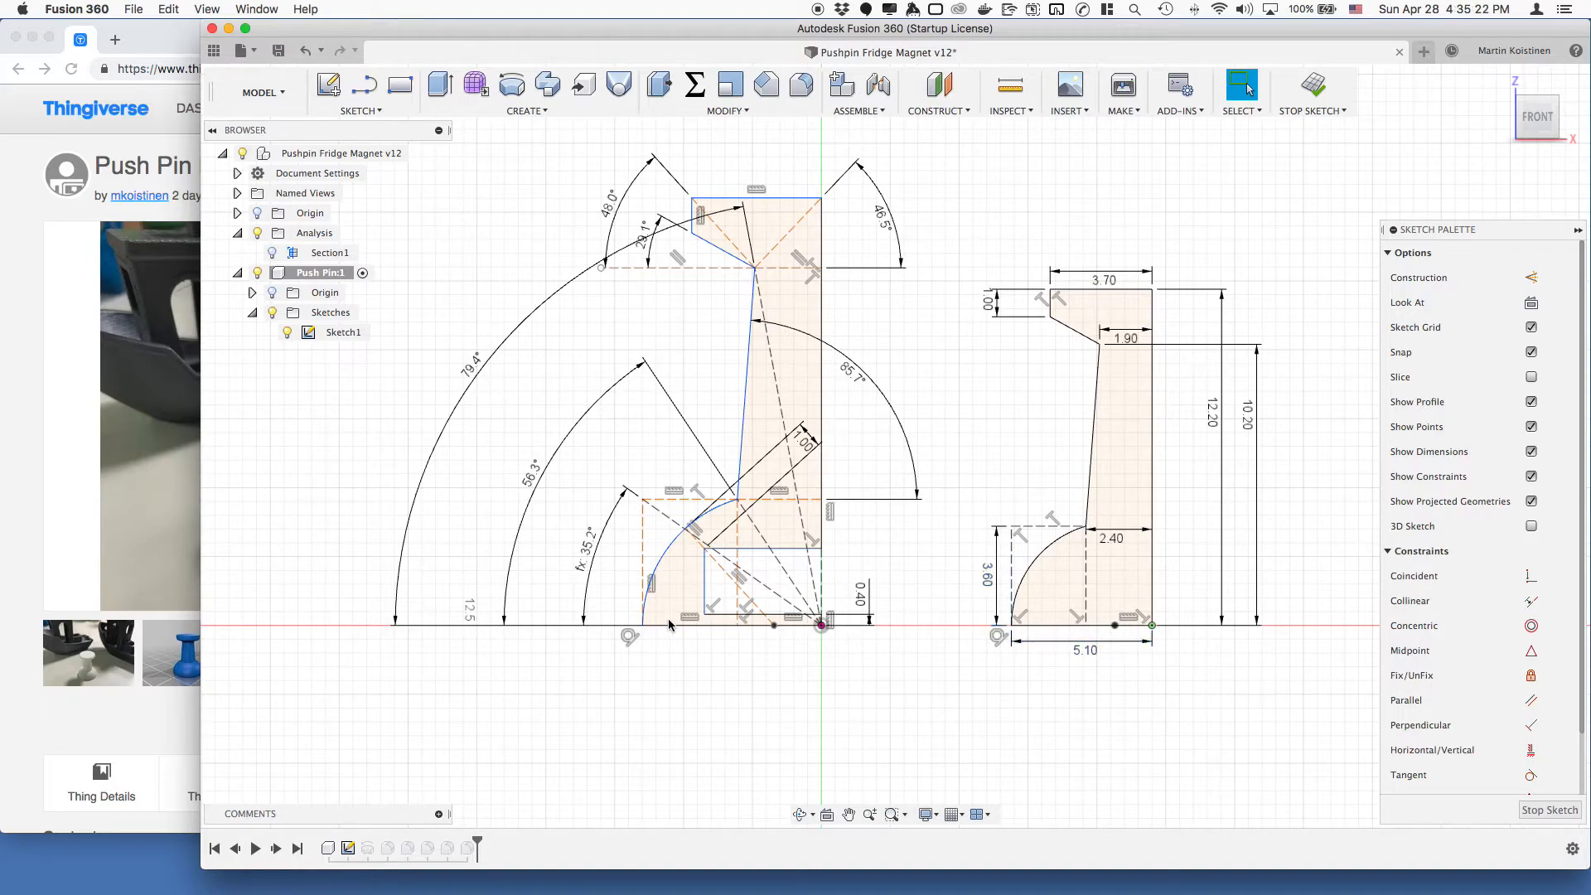
left_click(588, 548)
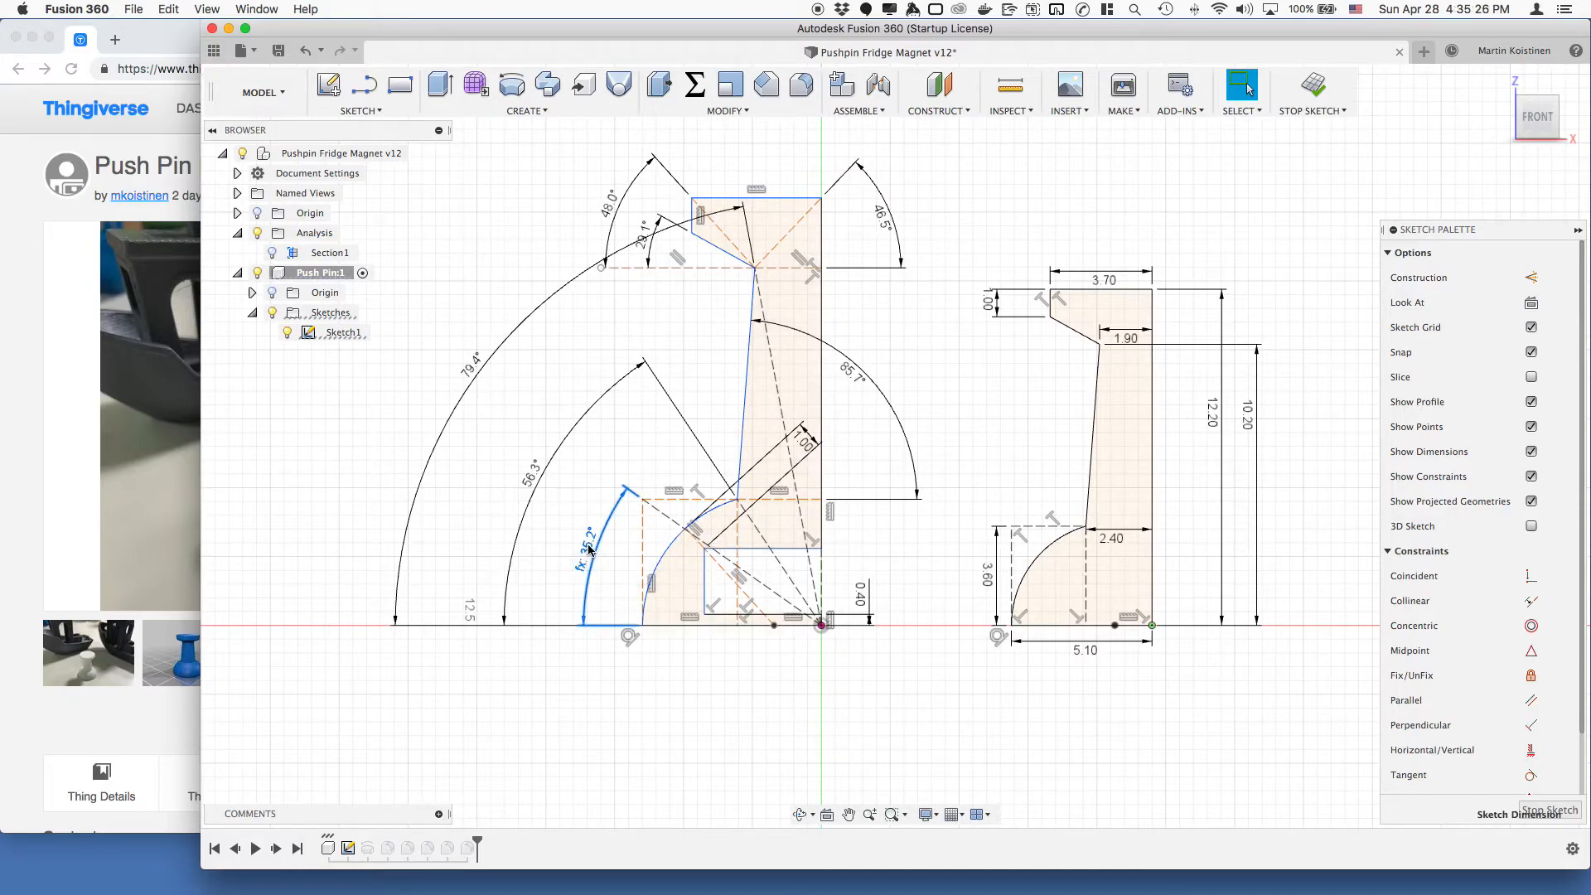
double_click(588, 548)
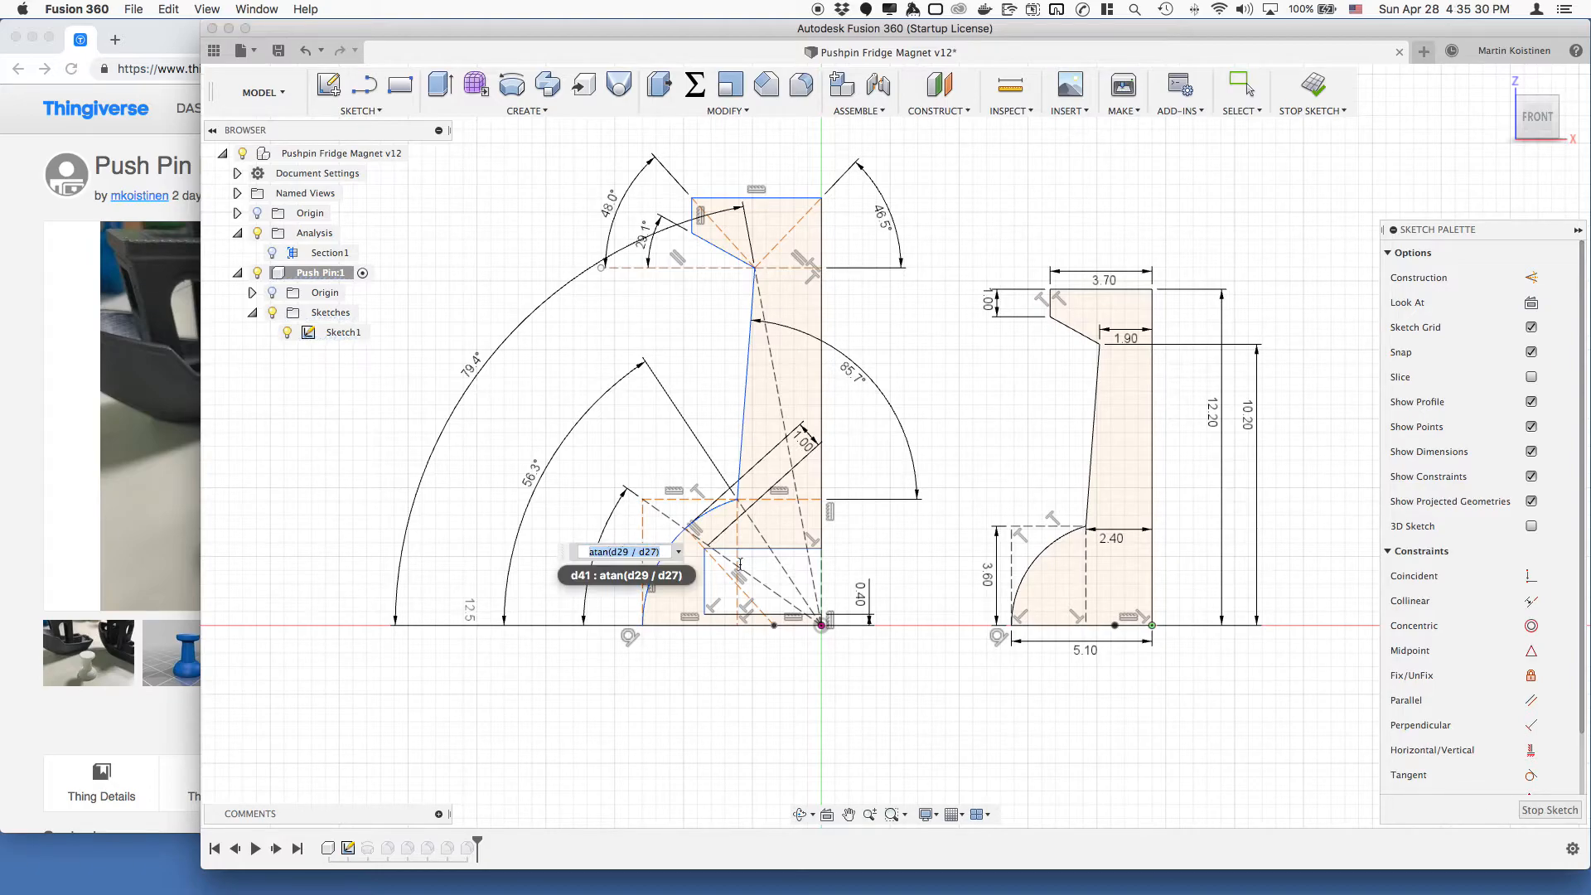
key("BackSpace")
left_click(987, 580)
type("/")
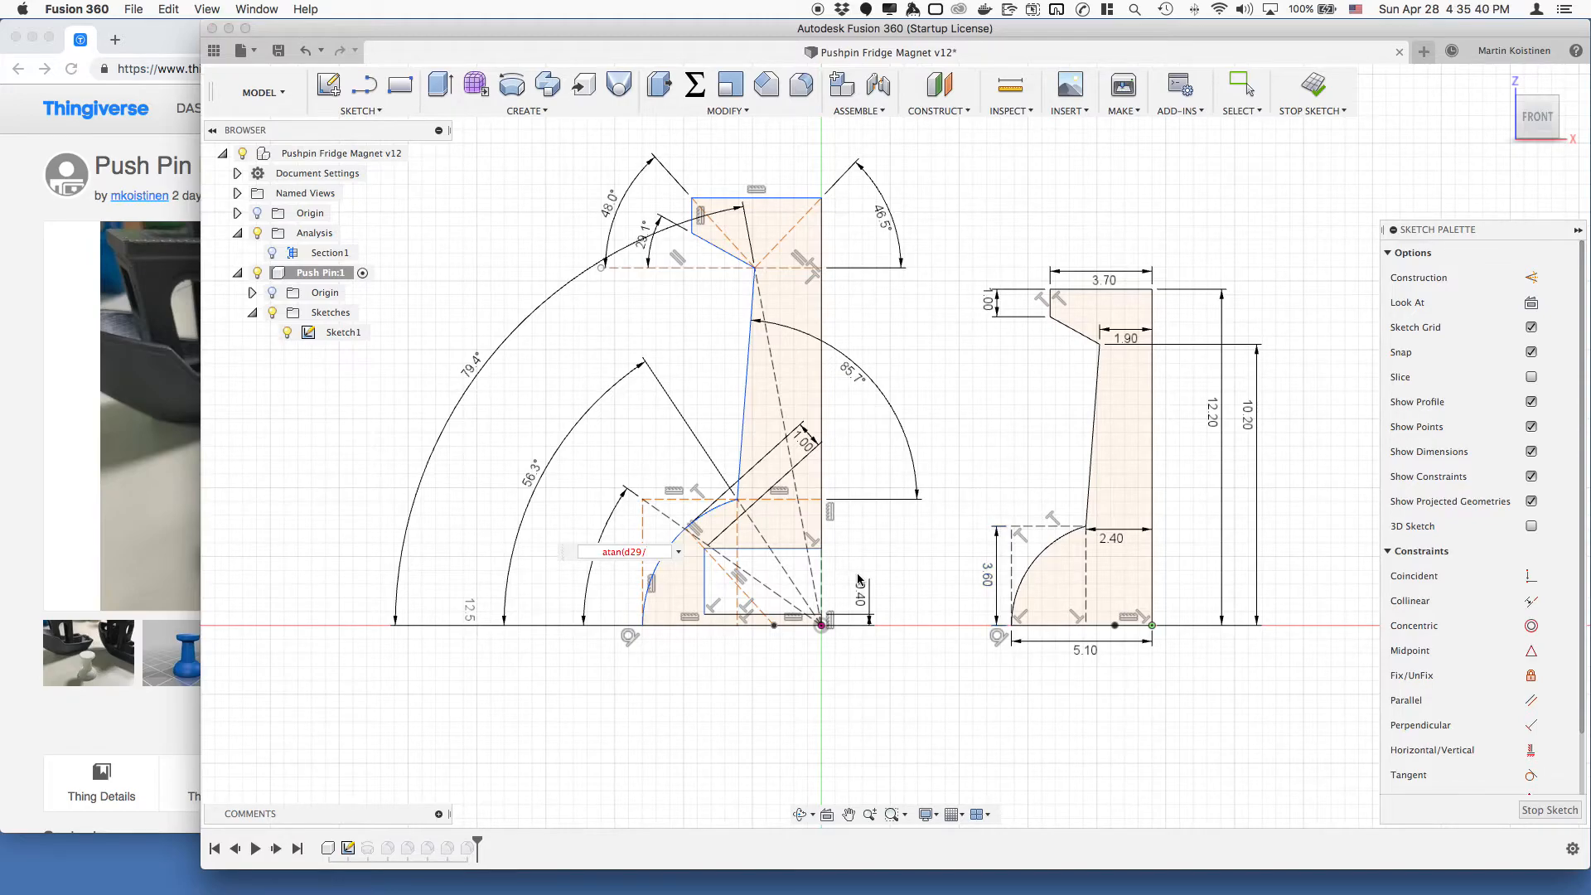
left_click(1088, 650)
type(")")
key("Return")
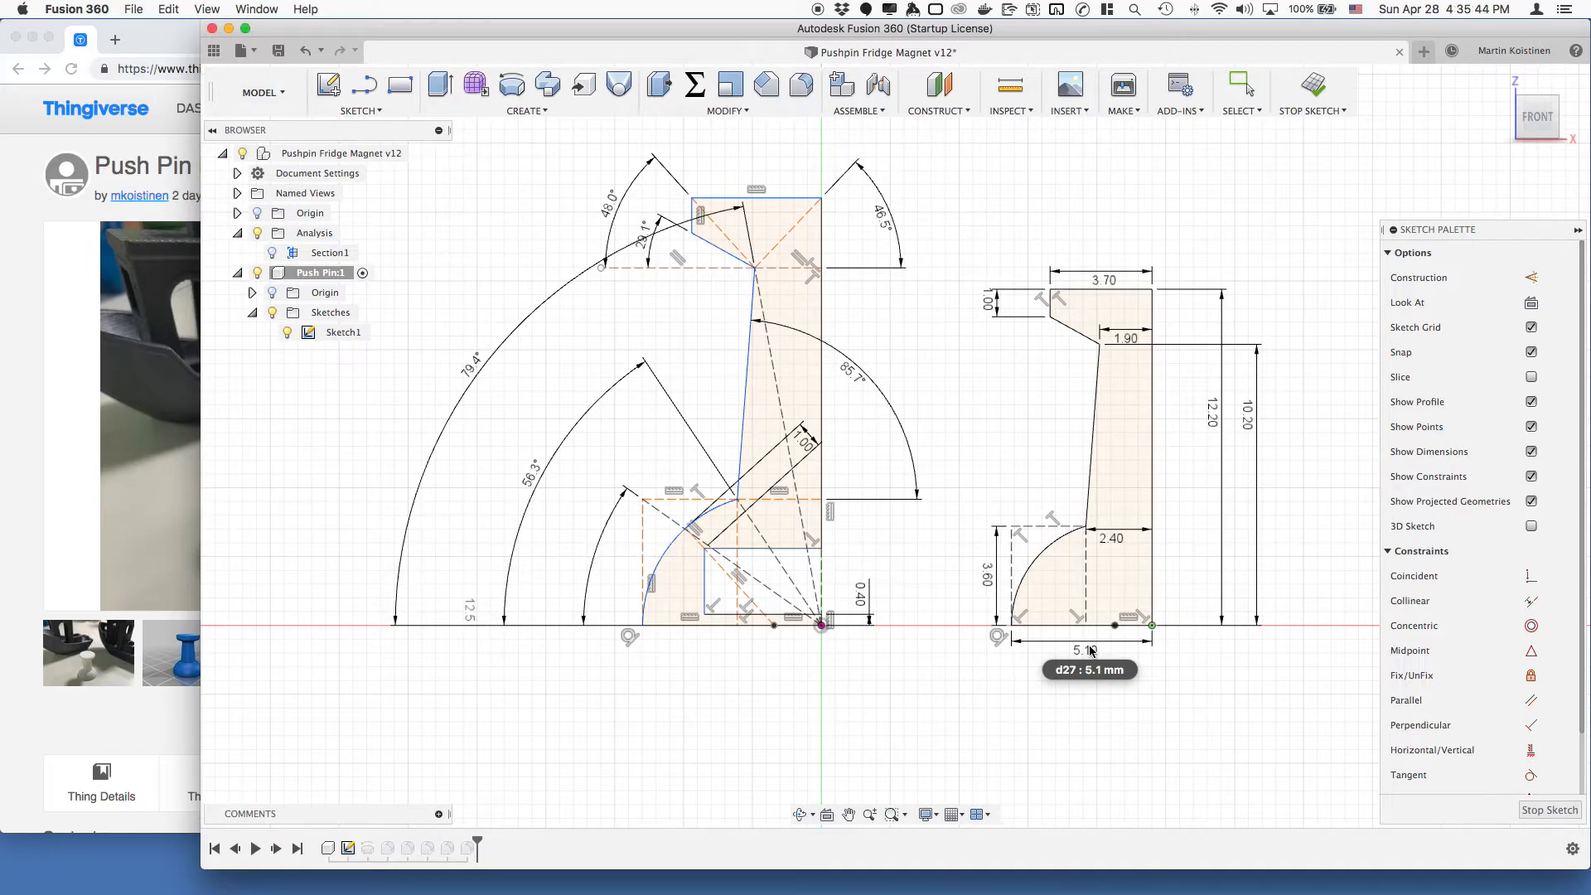
key("Escape")
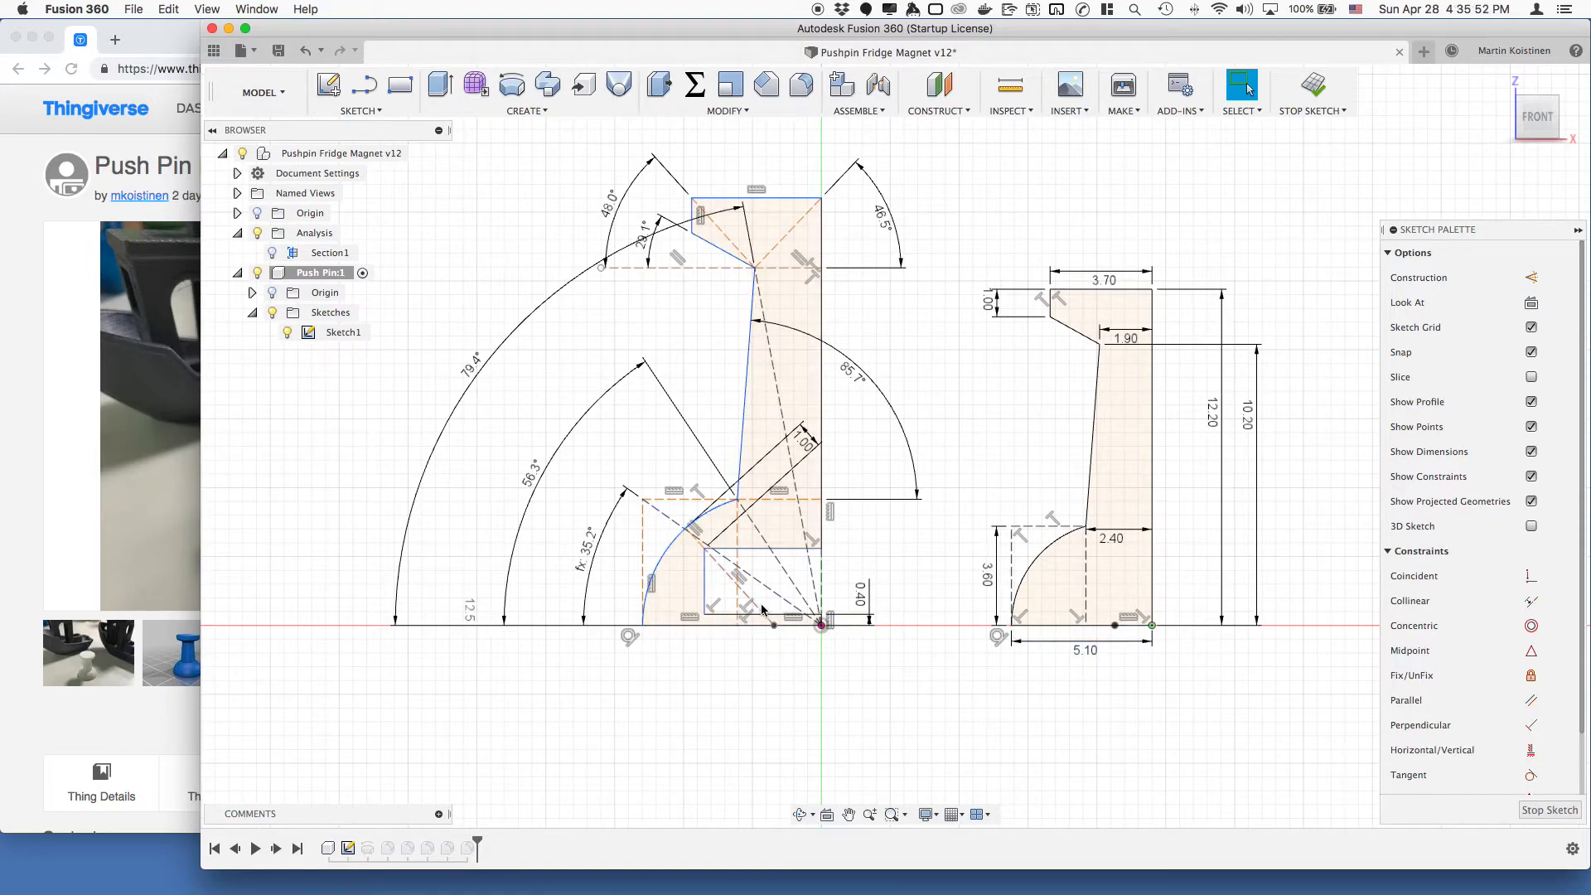
left_click_drag(589, 551, 580, 545)
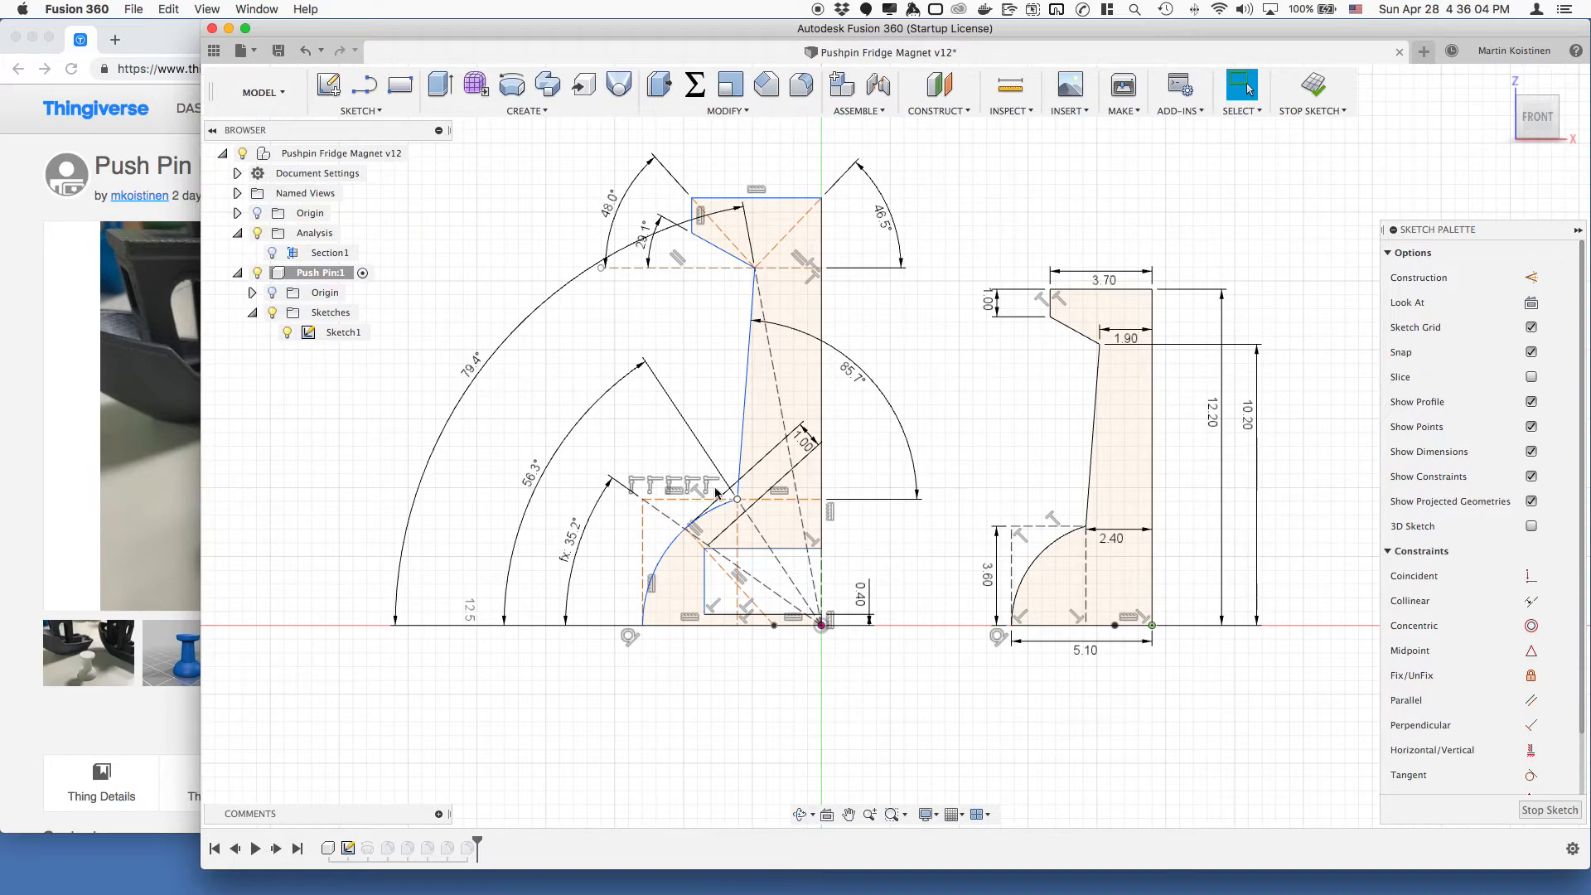
Examine how the 56.3° and 85.7° angles relate to the reference profile, and inspect the base arc and magnet cavity up close.
left_click(534, 480)
left_click(911, 473)
left_click(1103, 513)
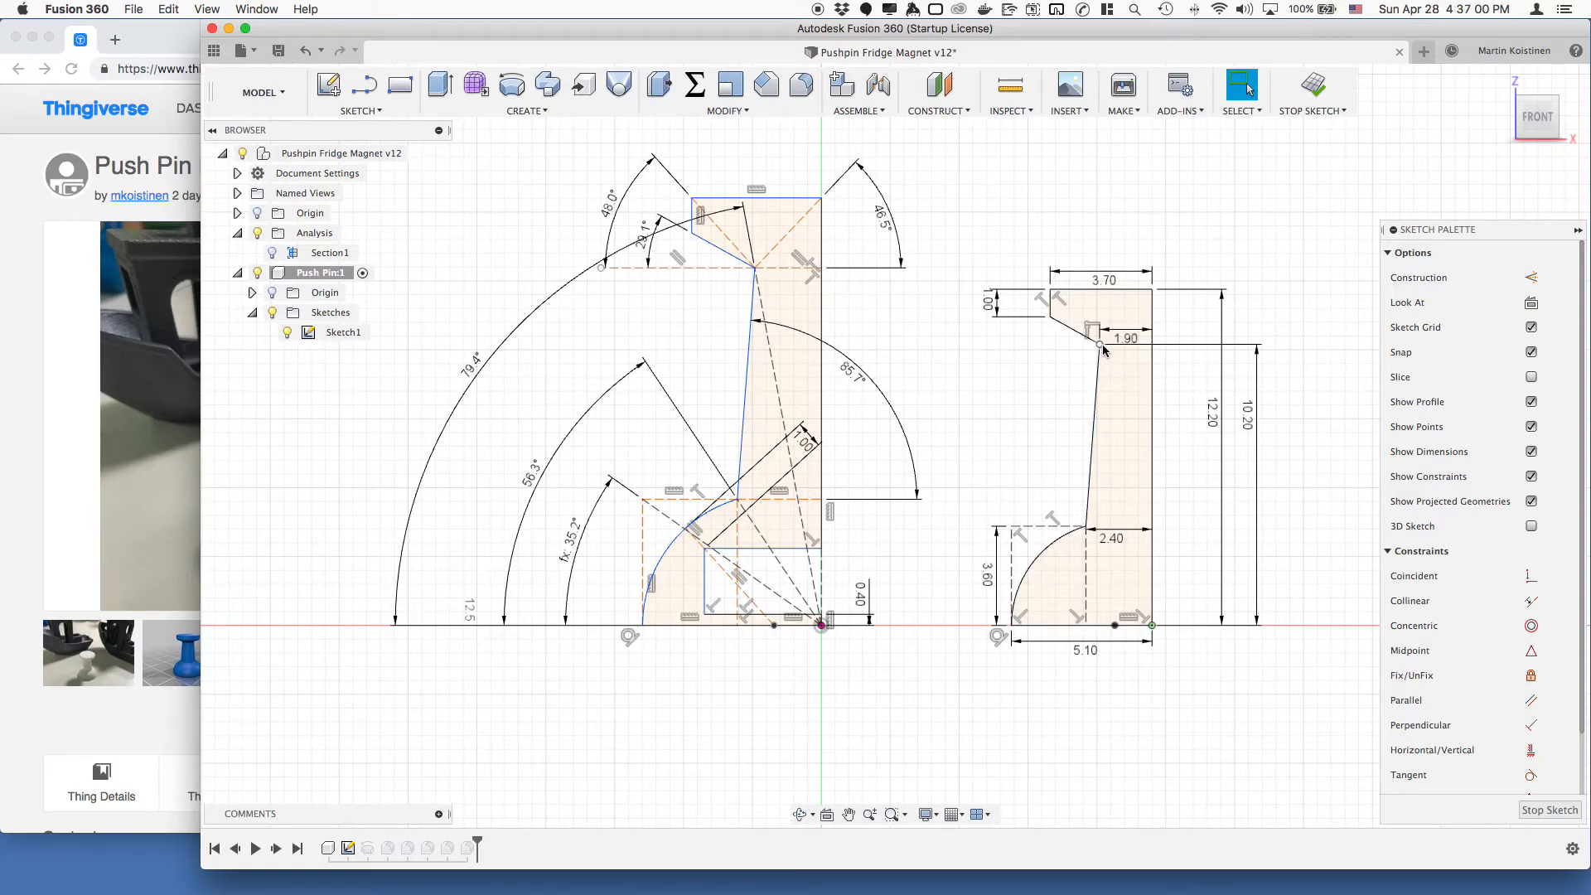
left_click(854, 377)
left_click(854, 376)
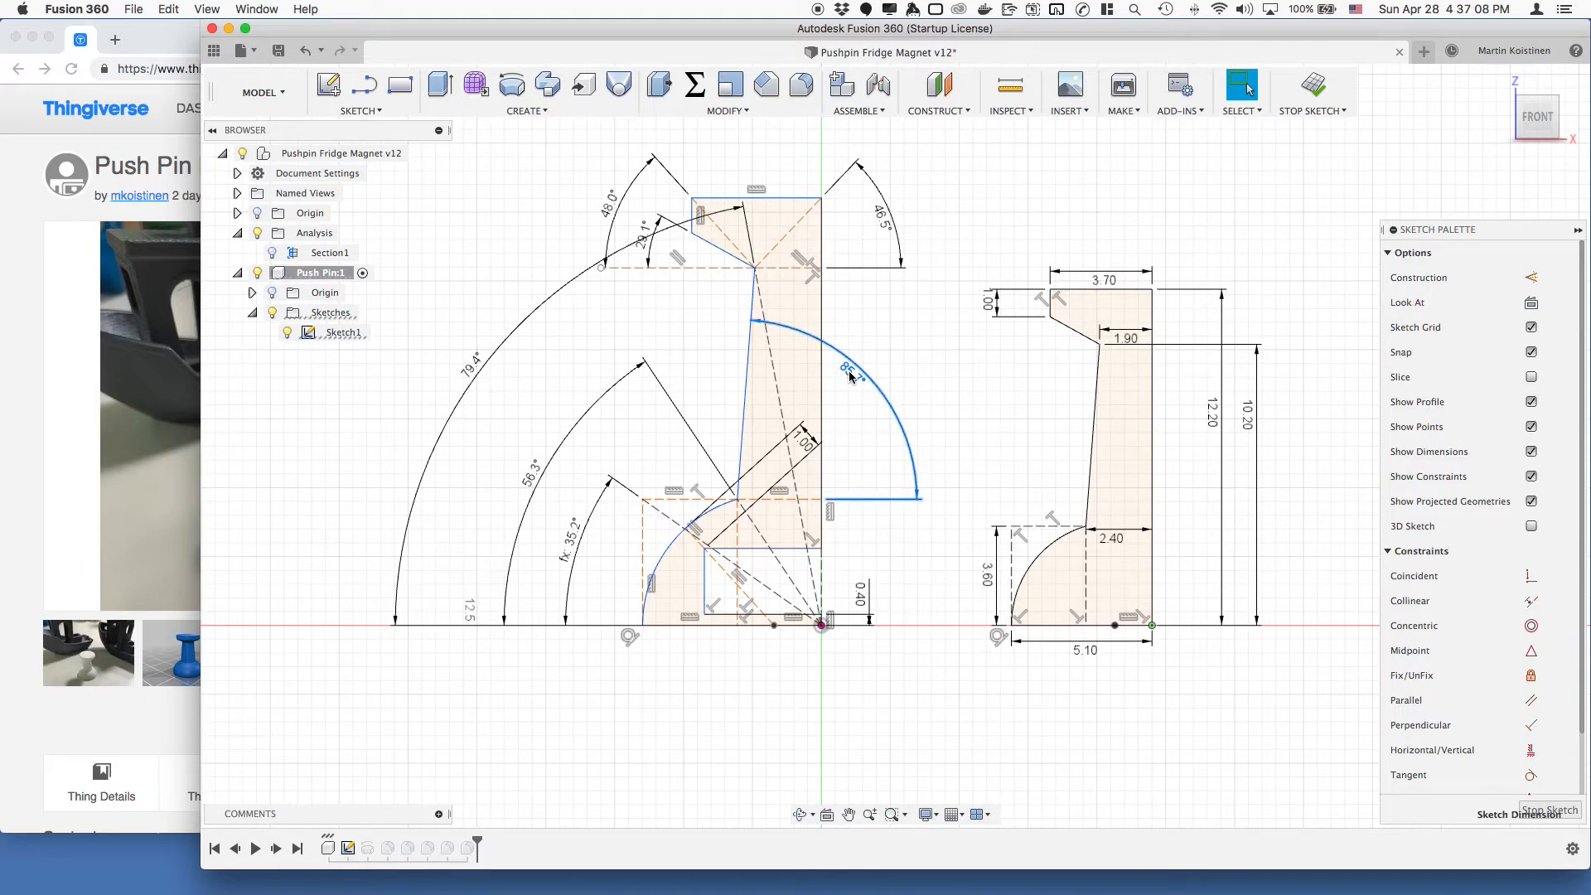
mouse_move(851, 376)
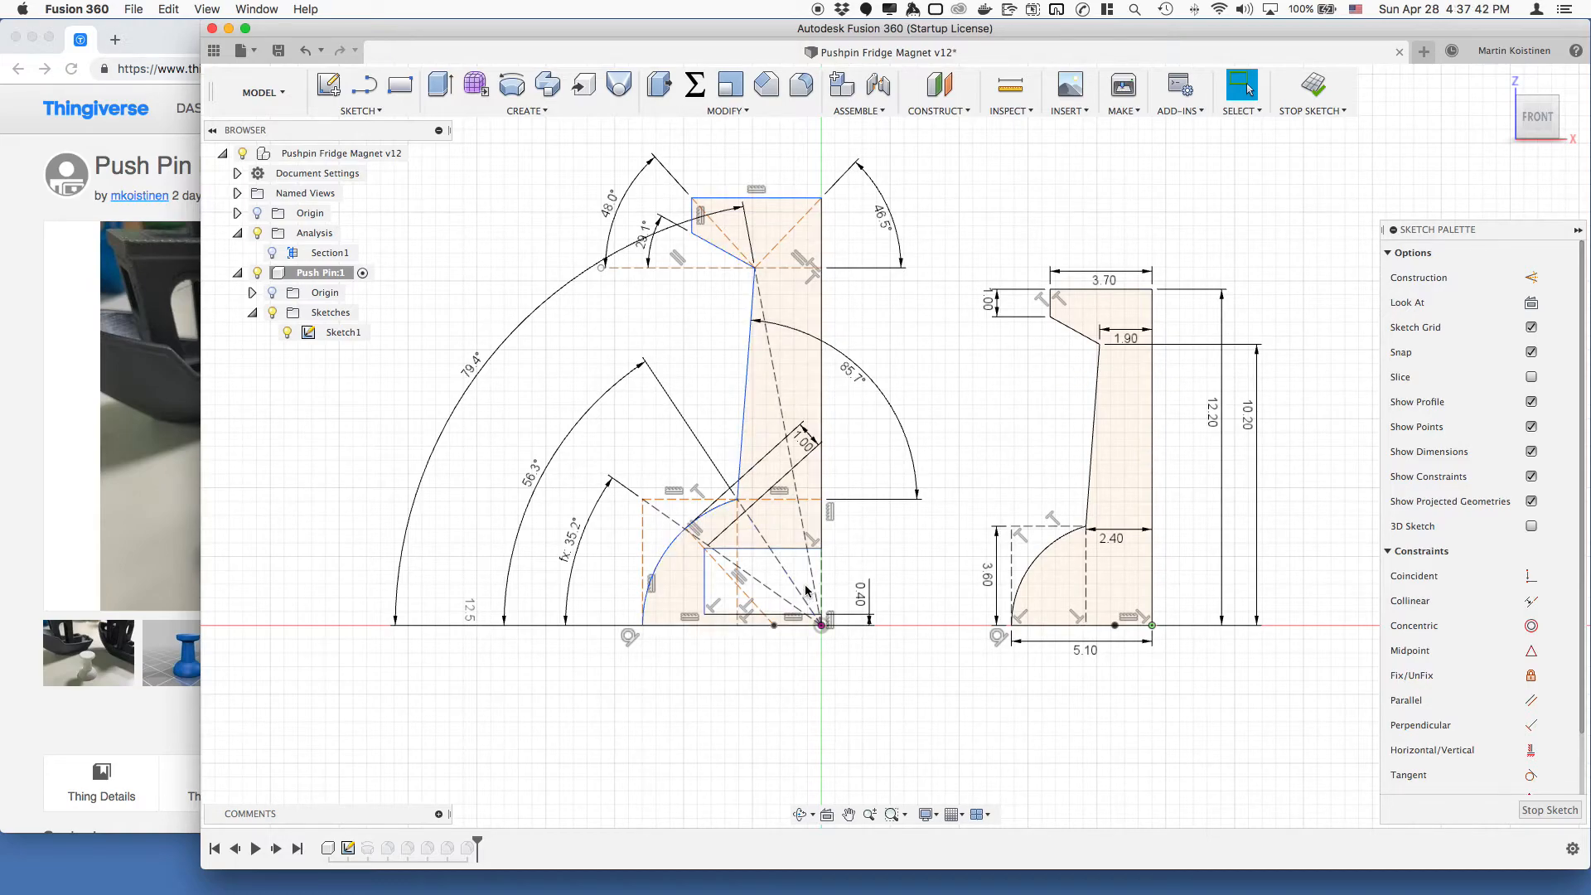
scroll(701, 544, "down", 2)
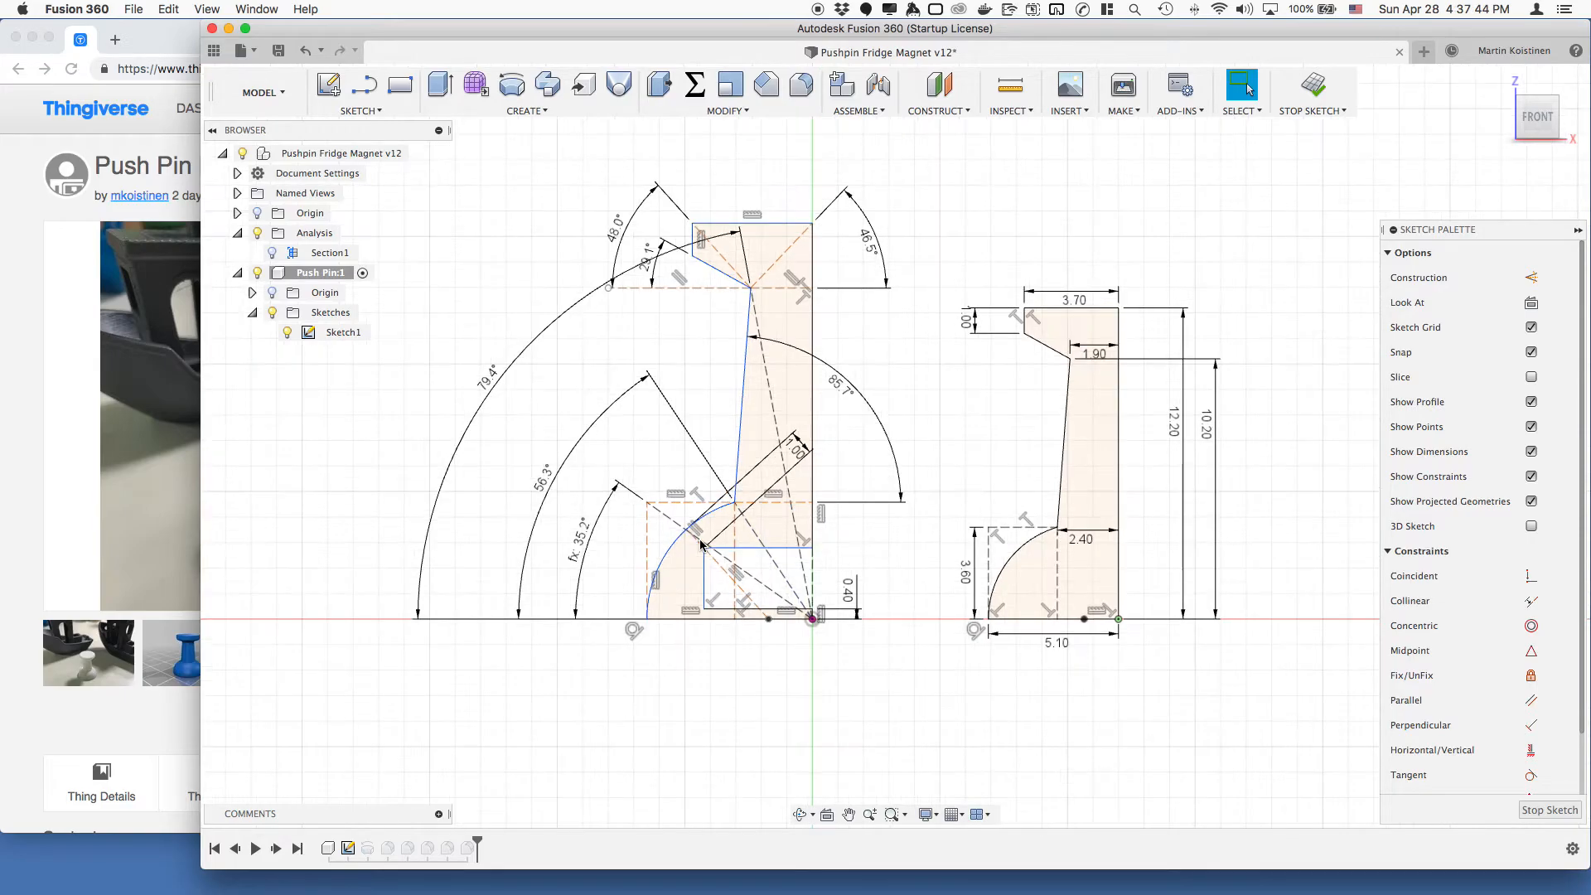
scroll(701, 545, "up", 5)
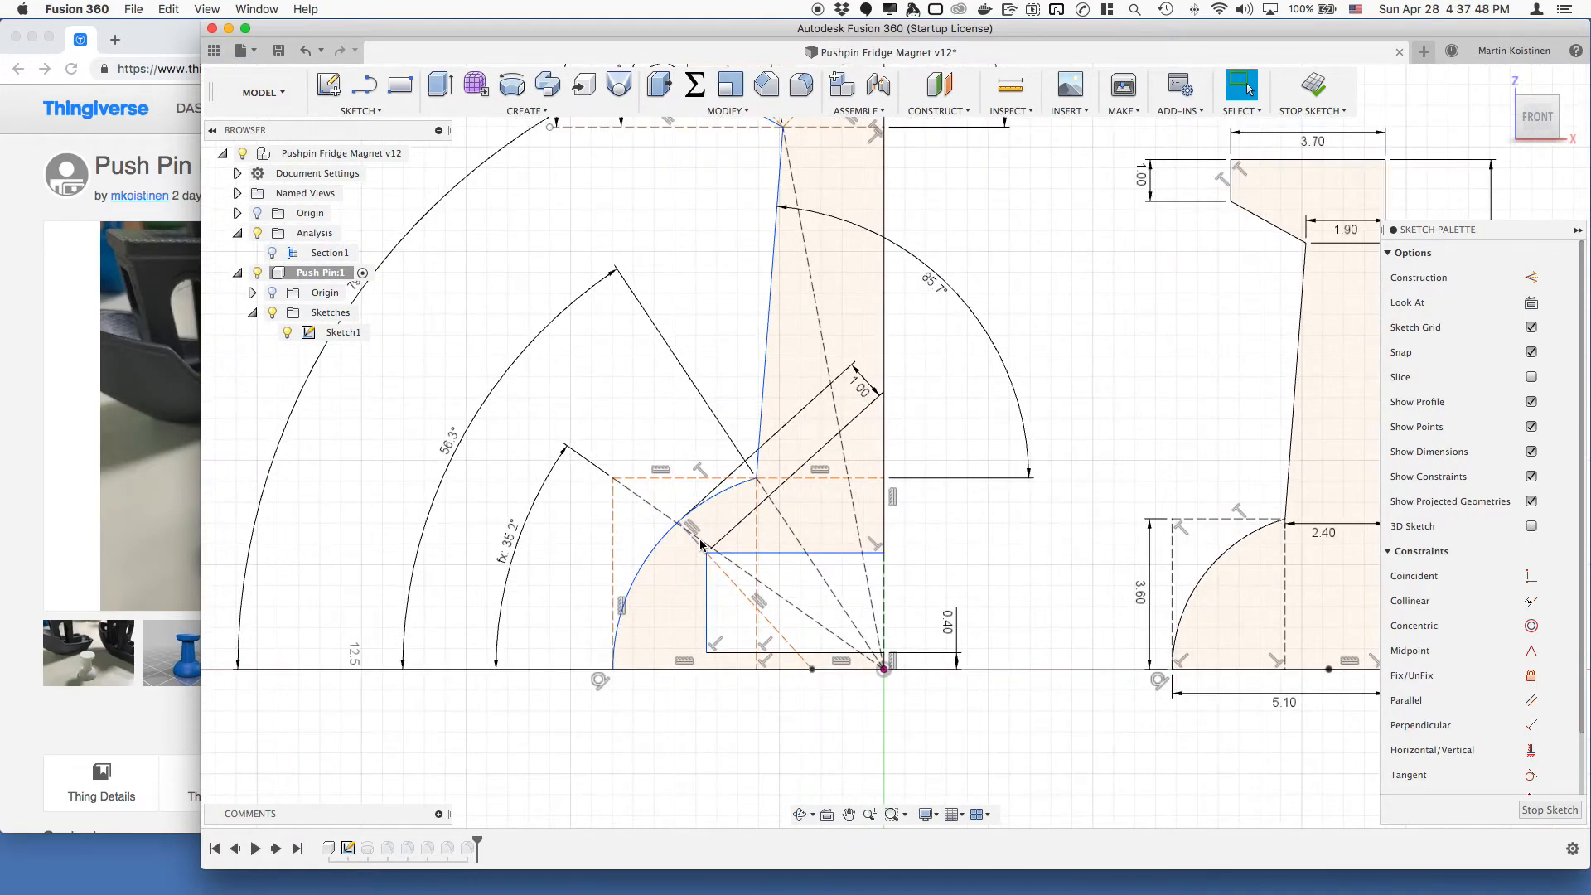
scroll(701, 544, "up", 2)
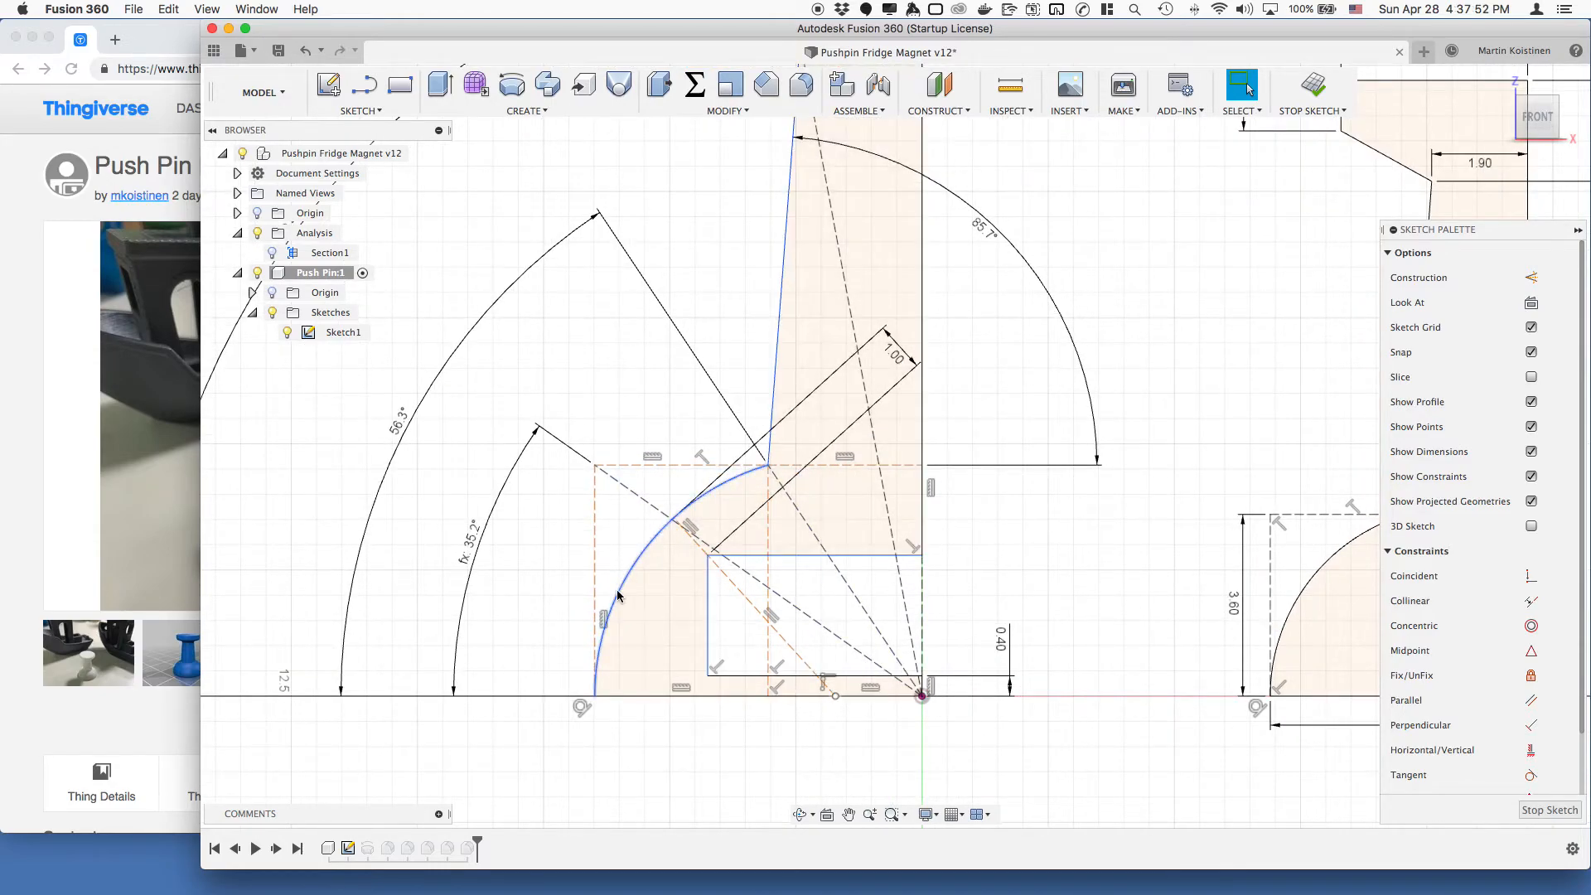
Dimension the height of the magnet cavity in the angle-driven profile and set it to 3.1 mm.
left_click(581, 707)
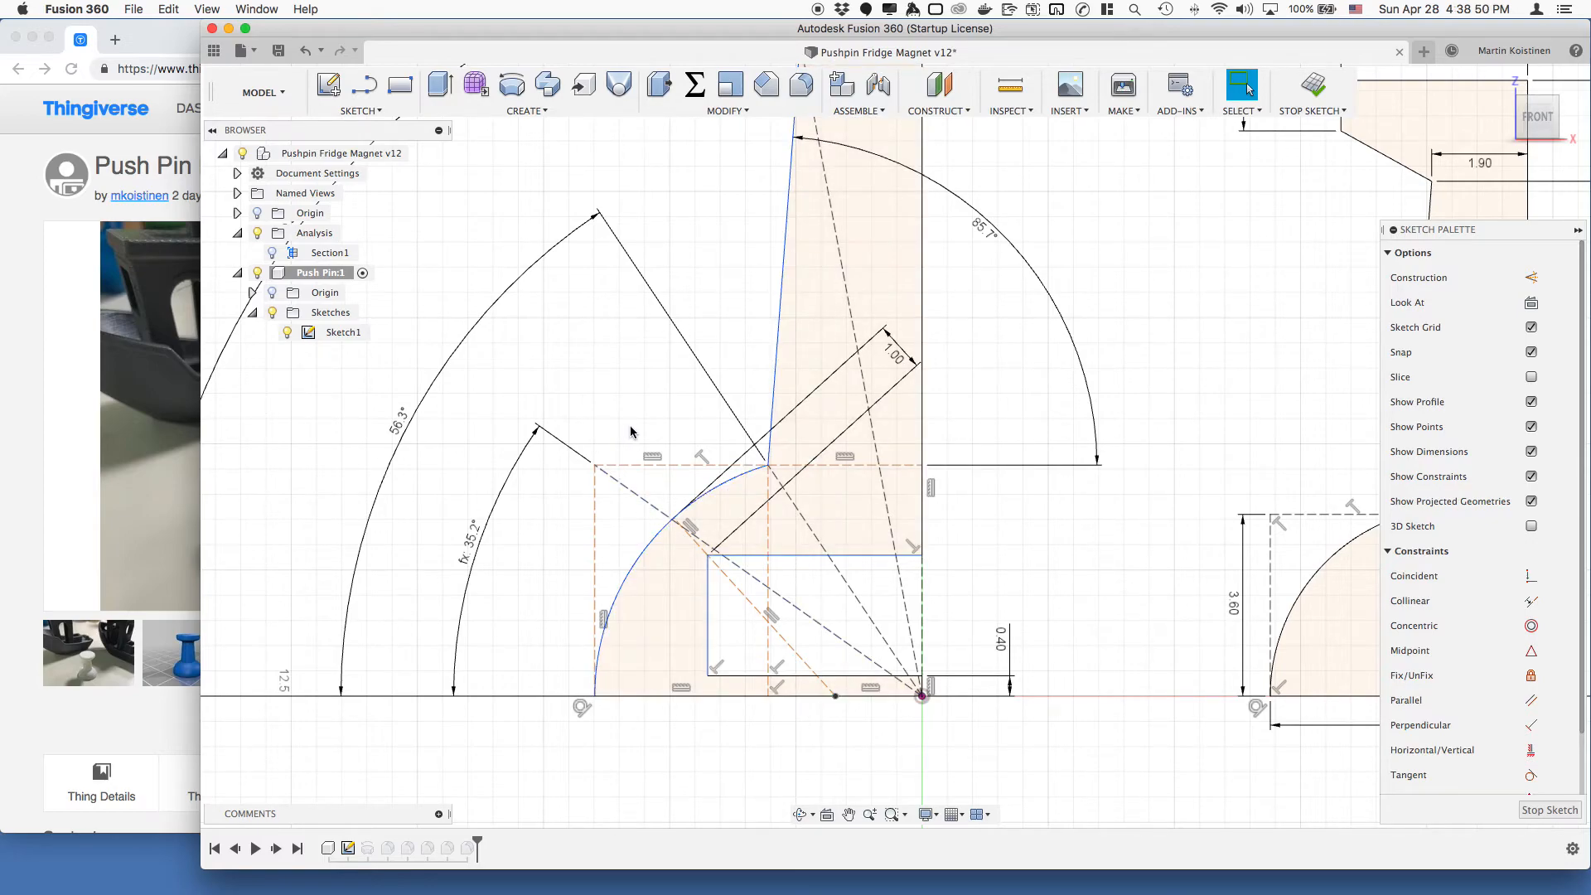
scroll(630, 431, "down", 1)
scroll(1012, 544, "down", 1)
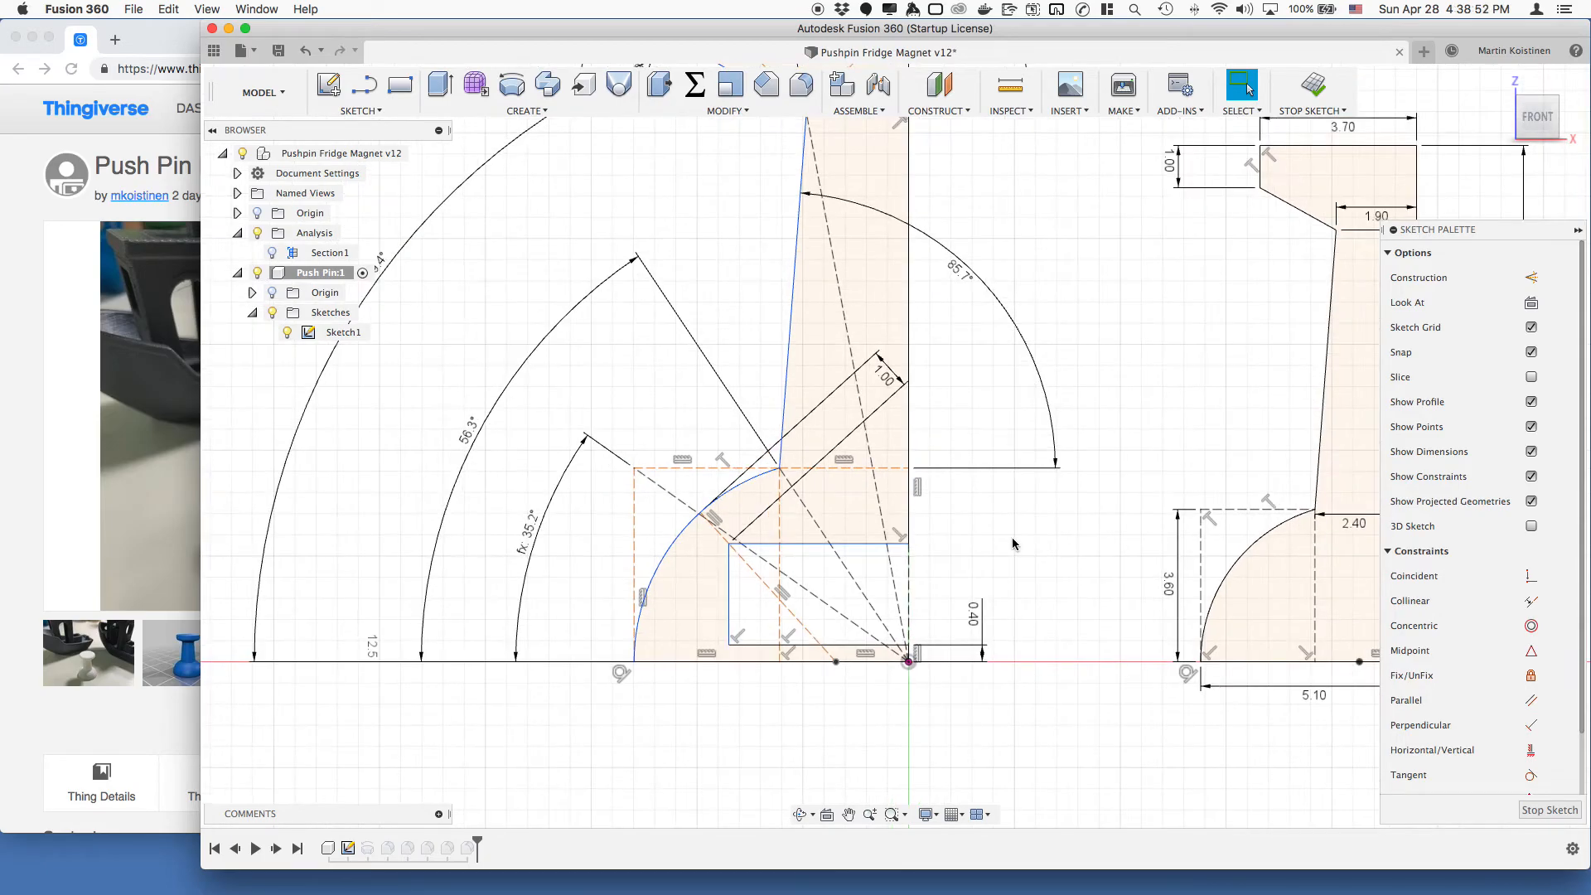
scroll(998, 540, "down", 1)
scroll(996, 537, "down", 1)
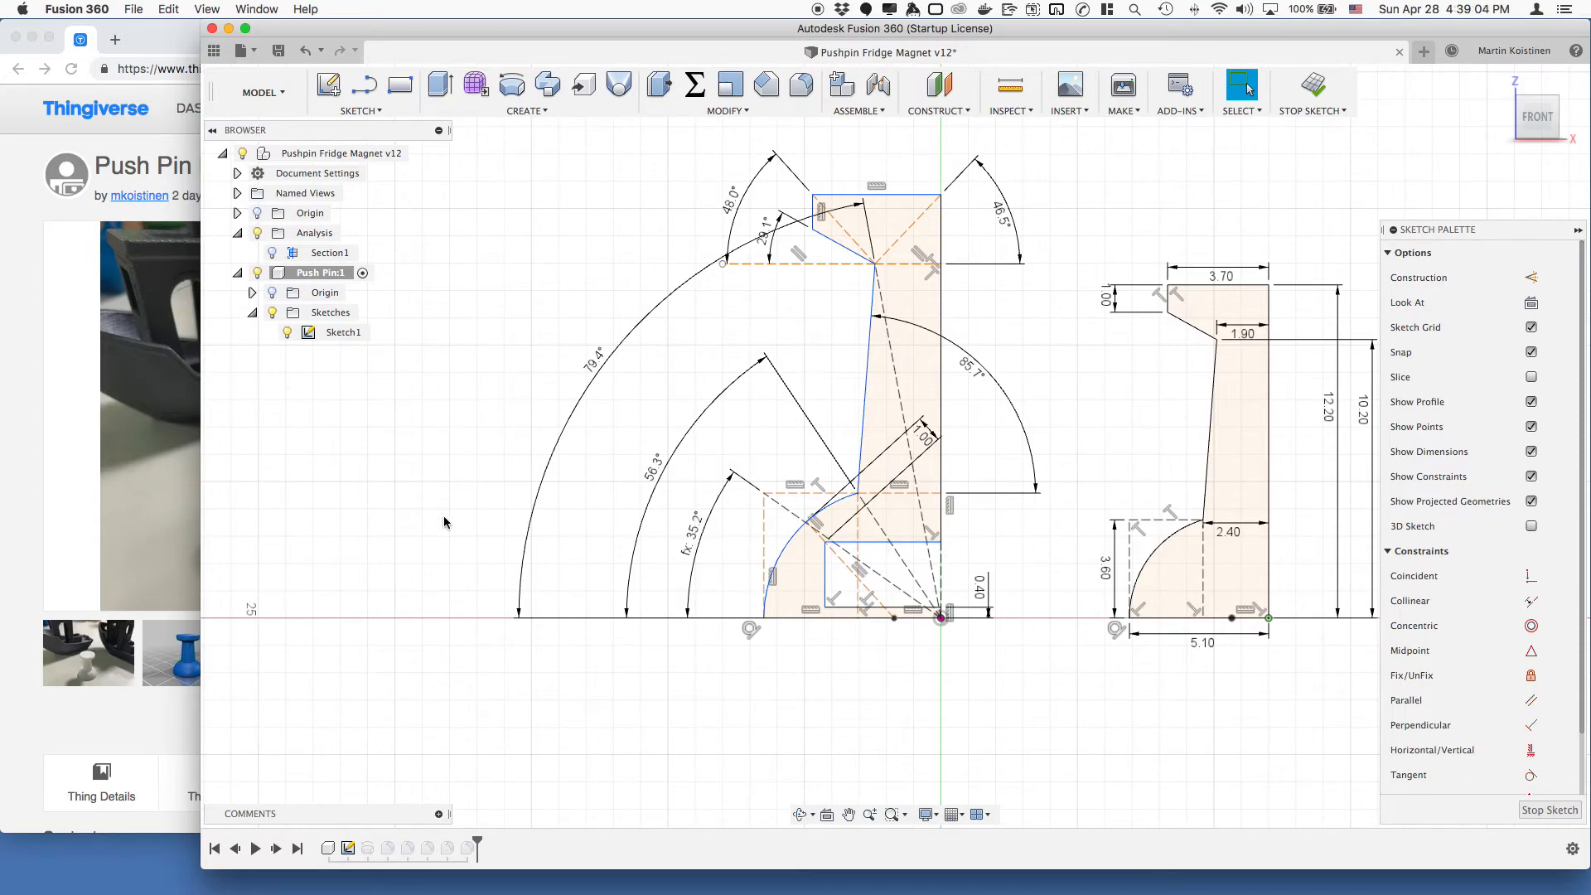
scroll(445, 522, "down", 1)
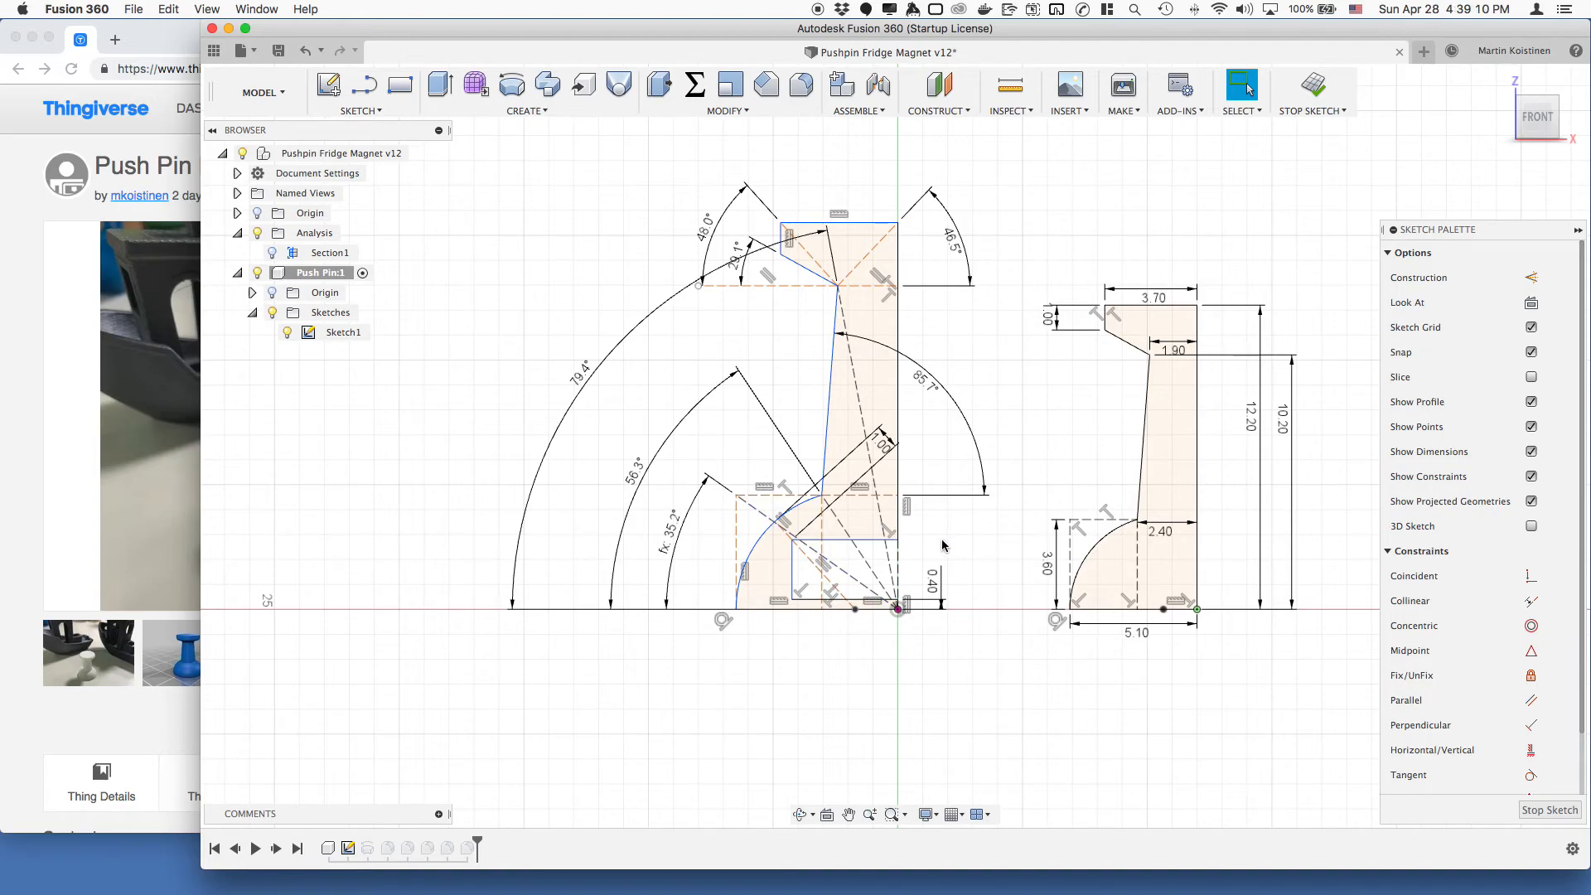
key("d")
left_click(792, 572)
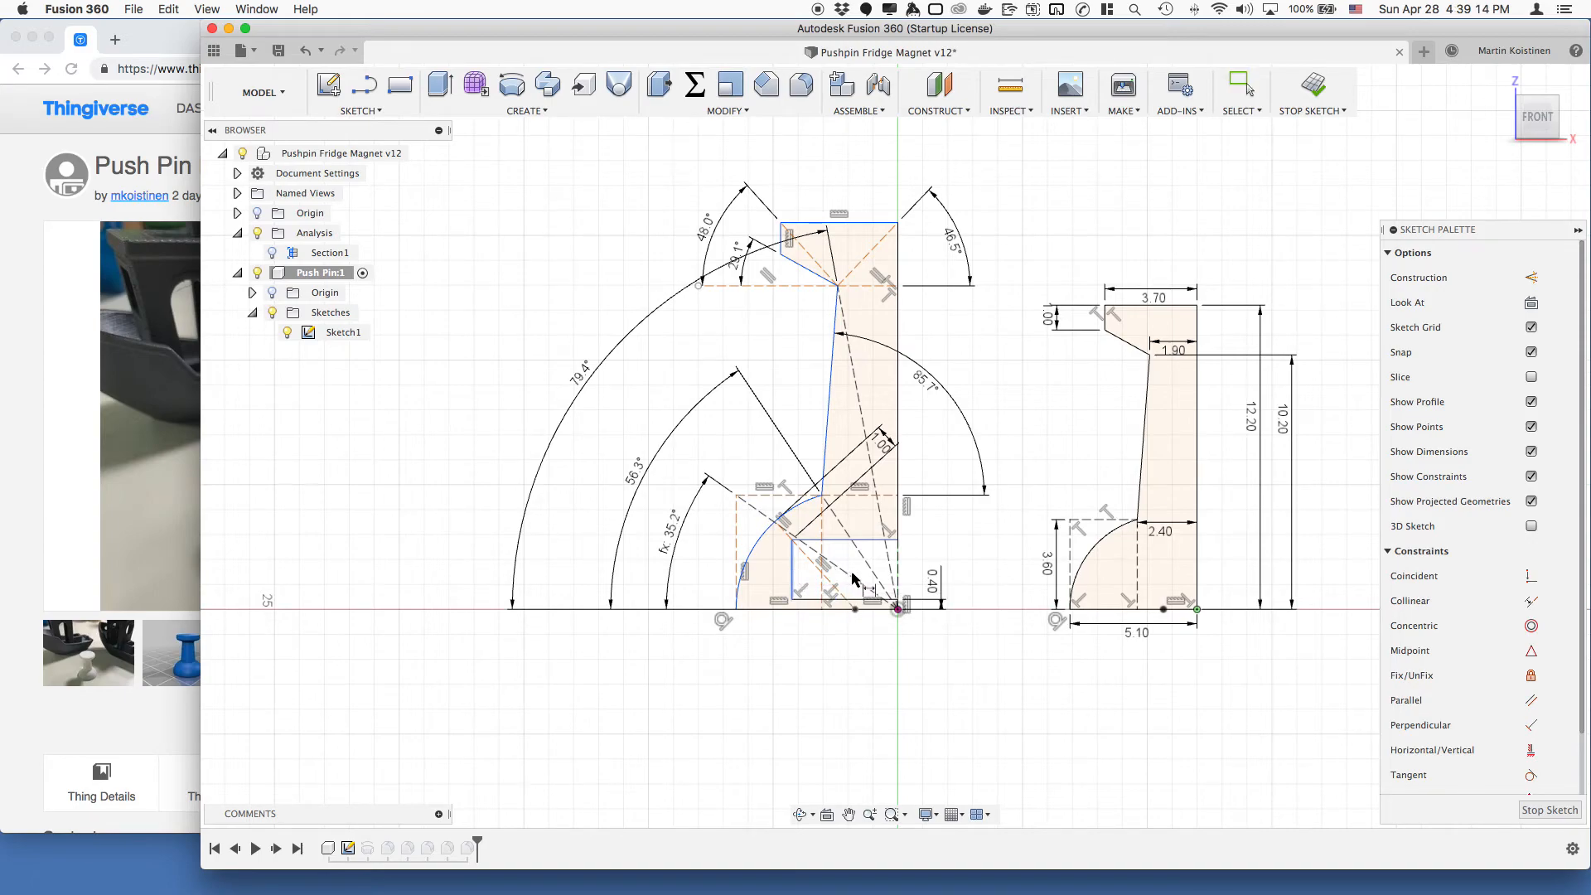
key("Escape")
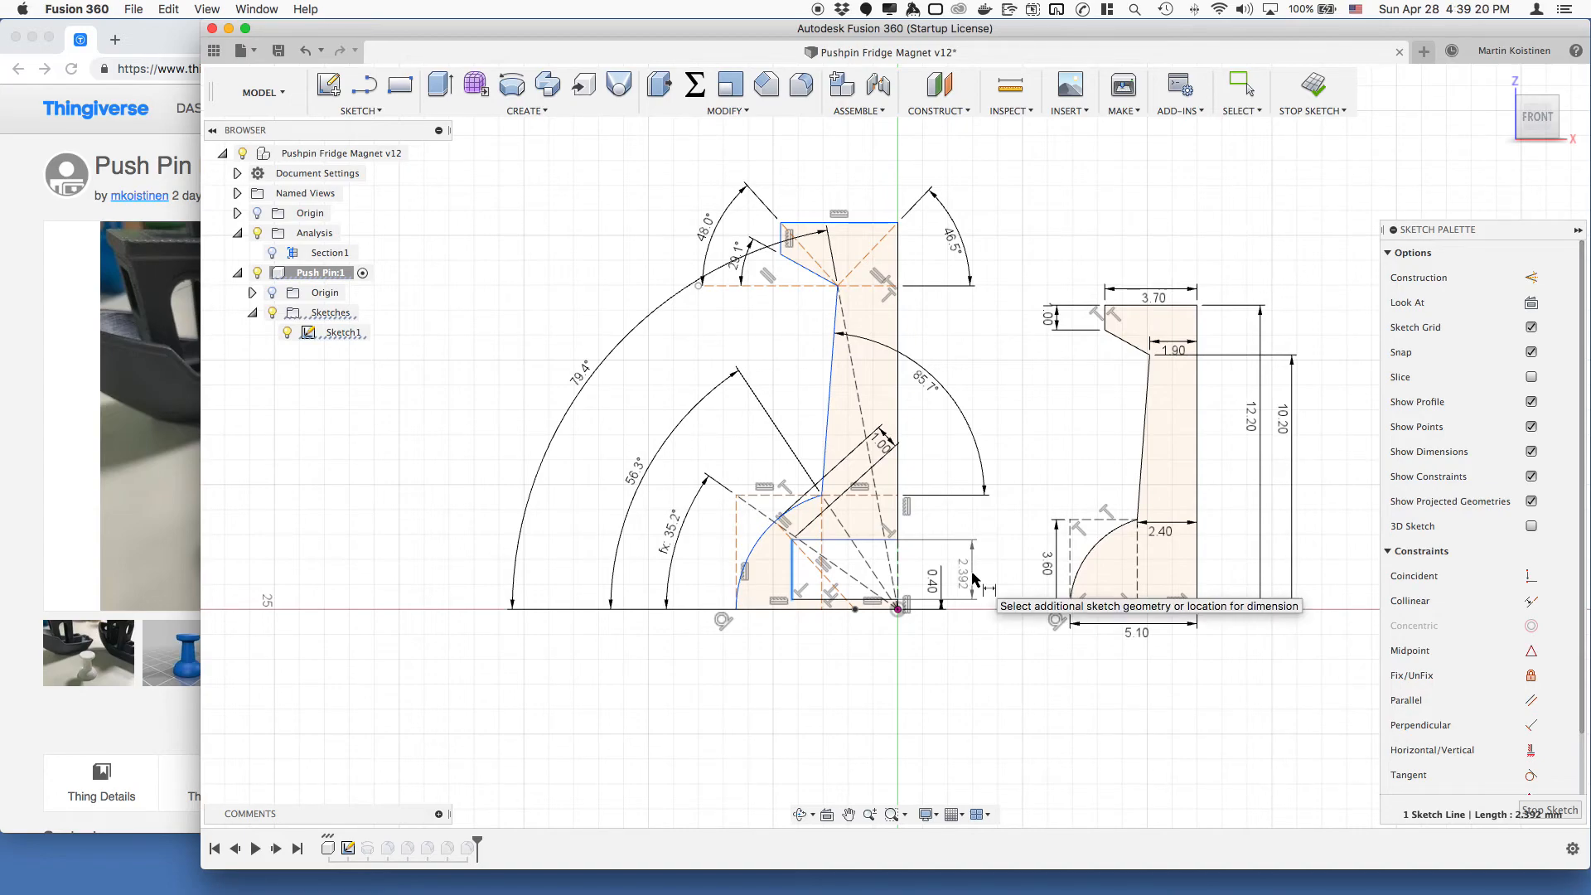
left_click(973, 580)
left_click(969, 578)
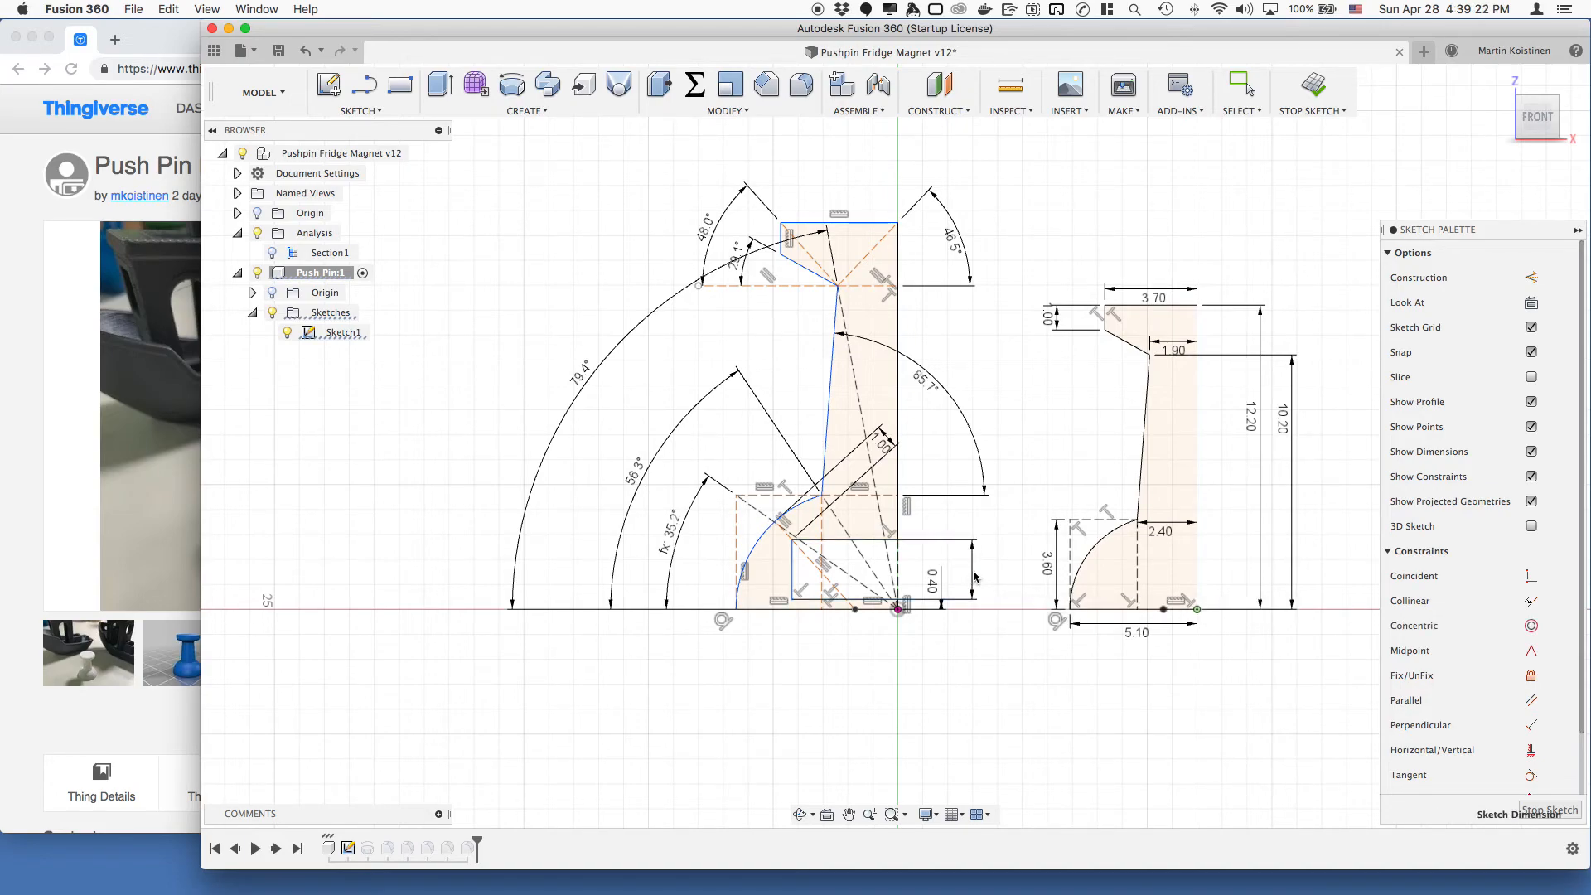
type("3.1")
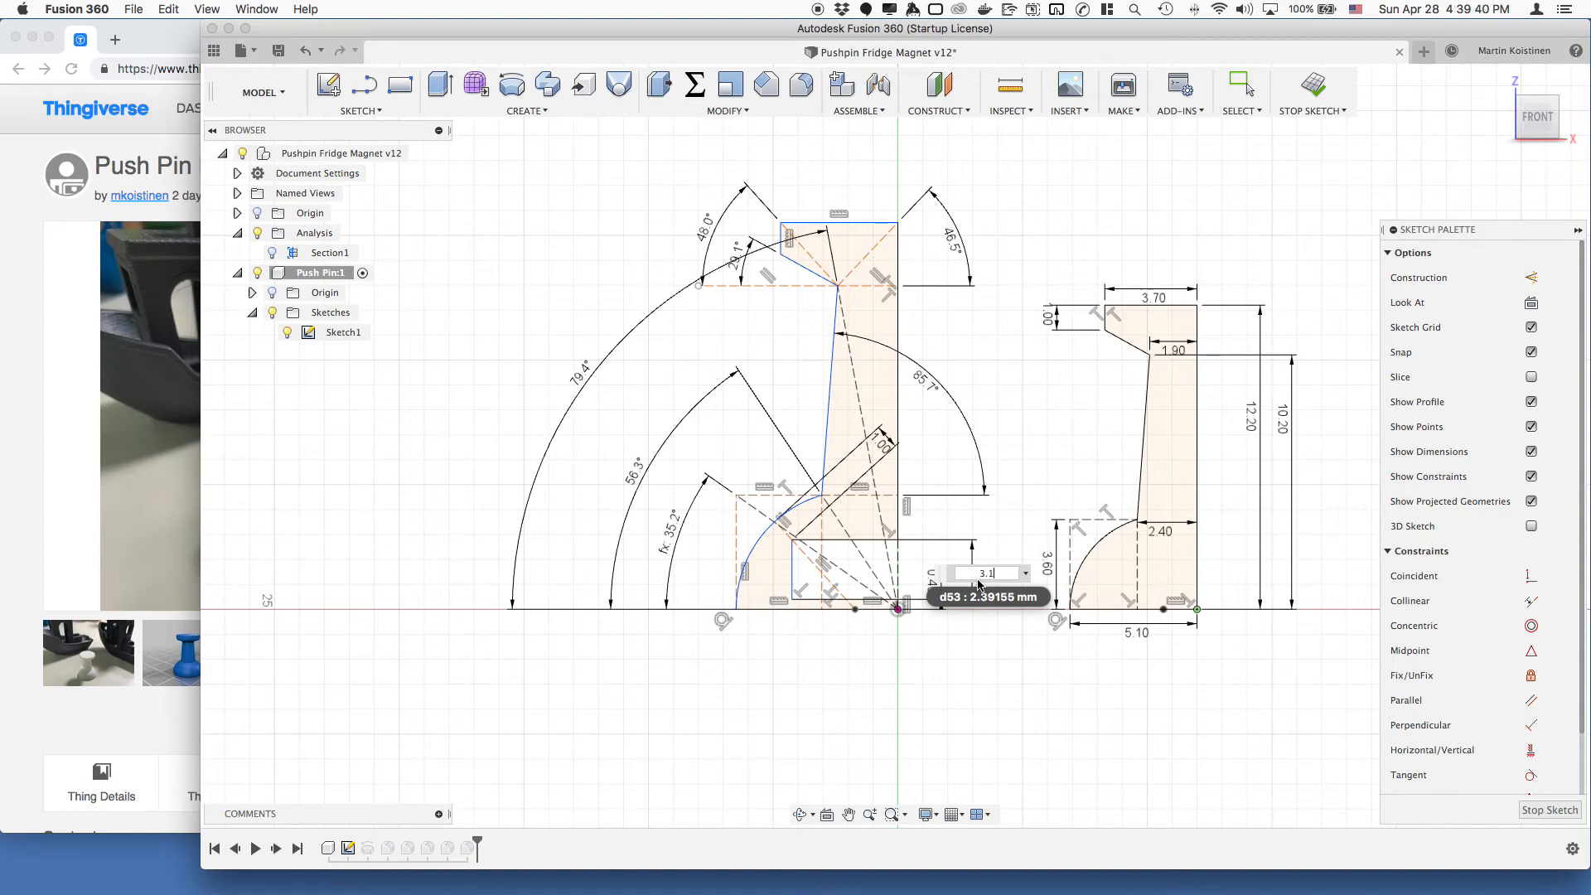
key("Return")
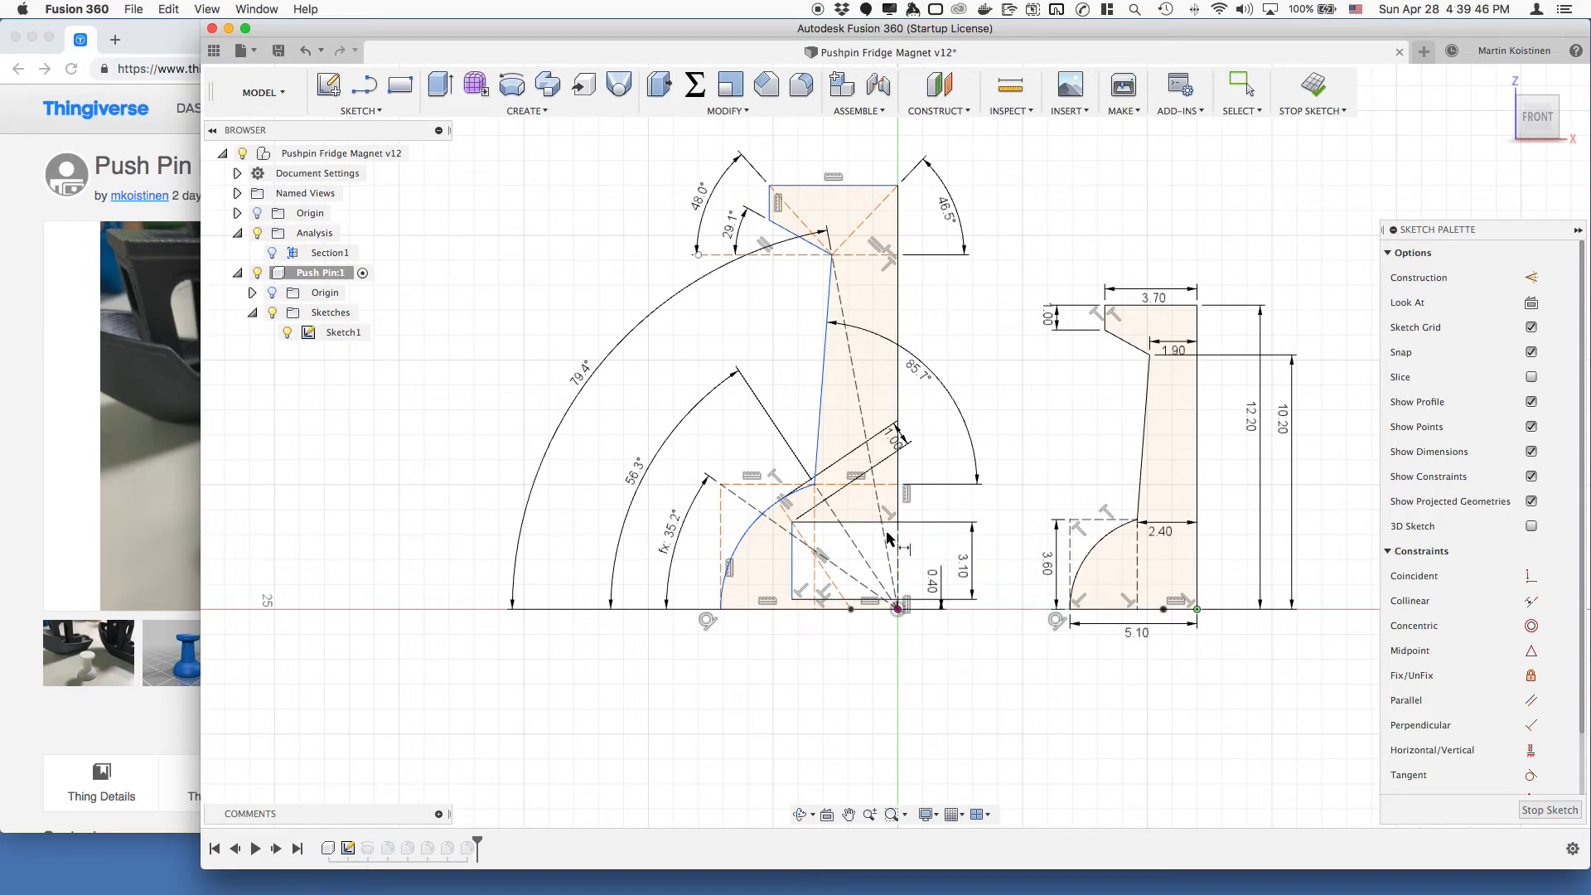
key("Escape")
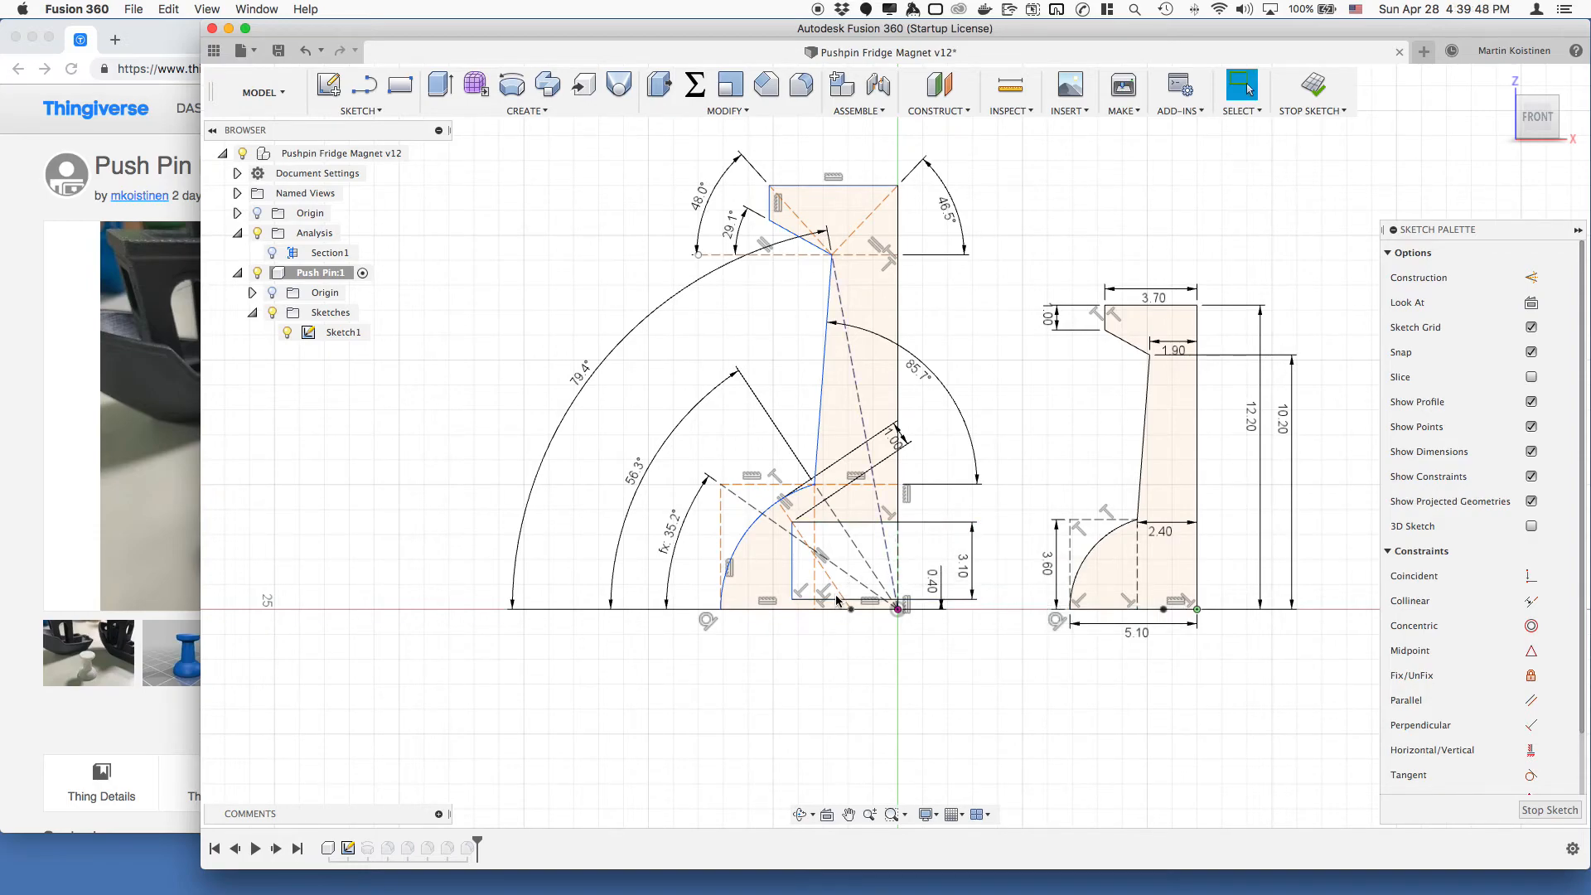
Dimension the width of the magnet cavity along its lower edge and set it to 5.1 mm.
key("d")
left_click(838, 609)
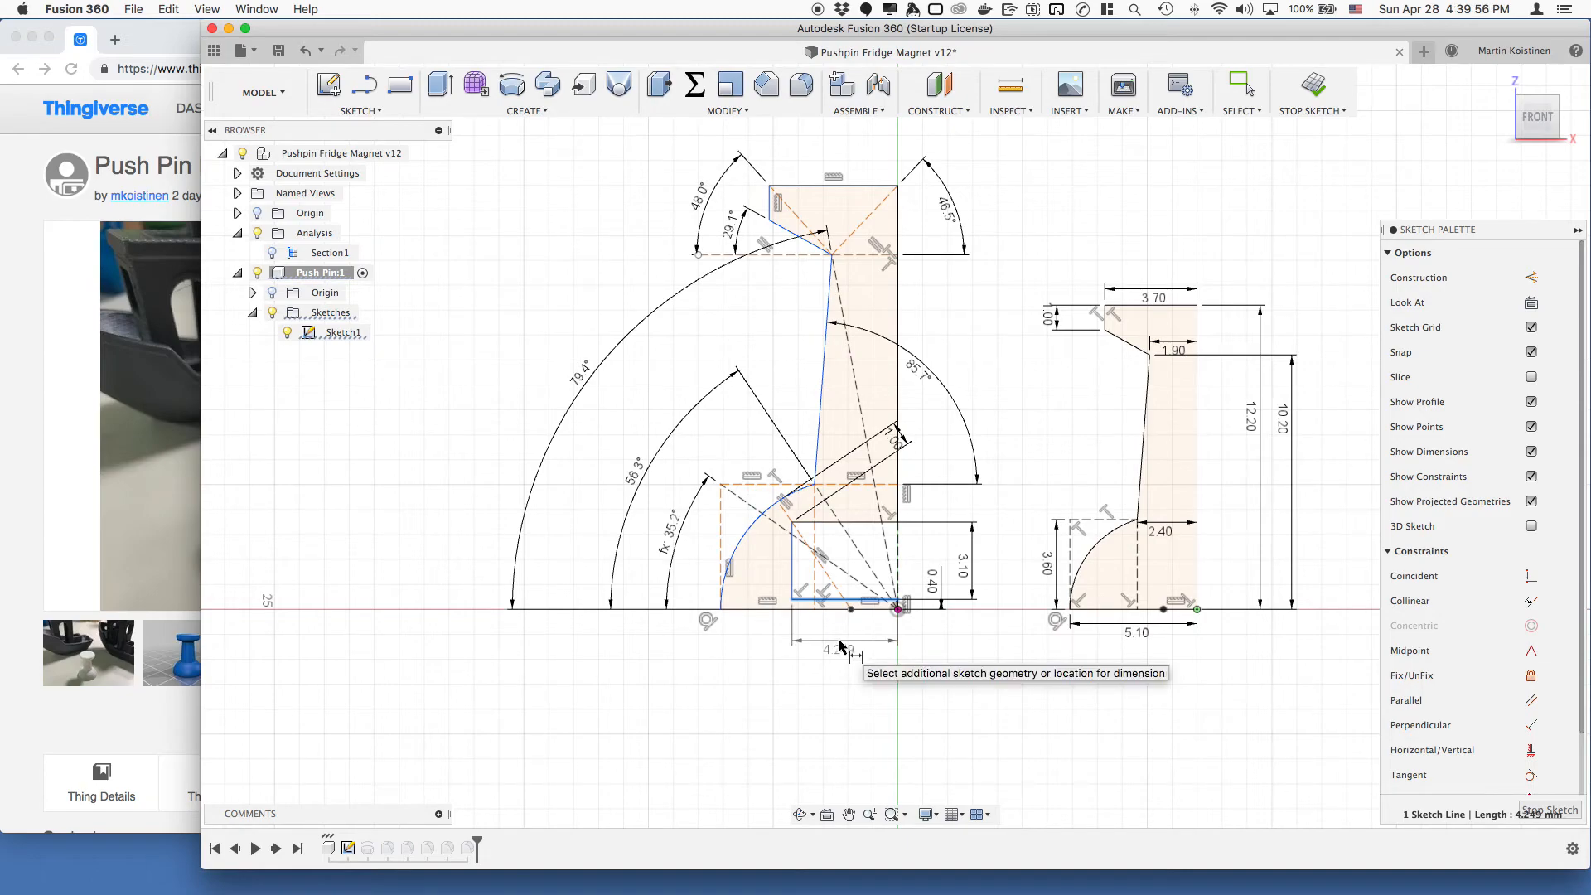
left_click(839, 645)
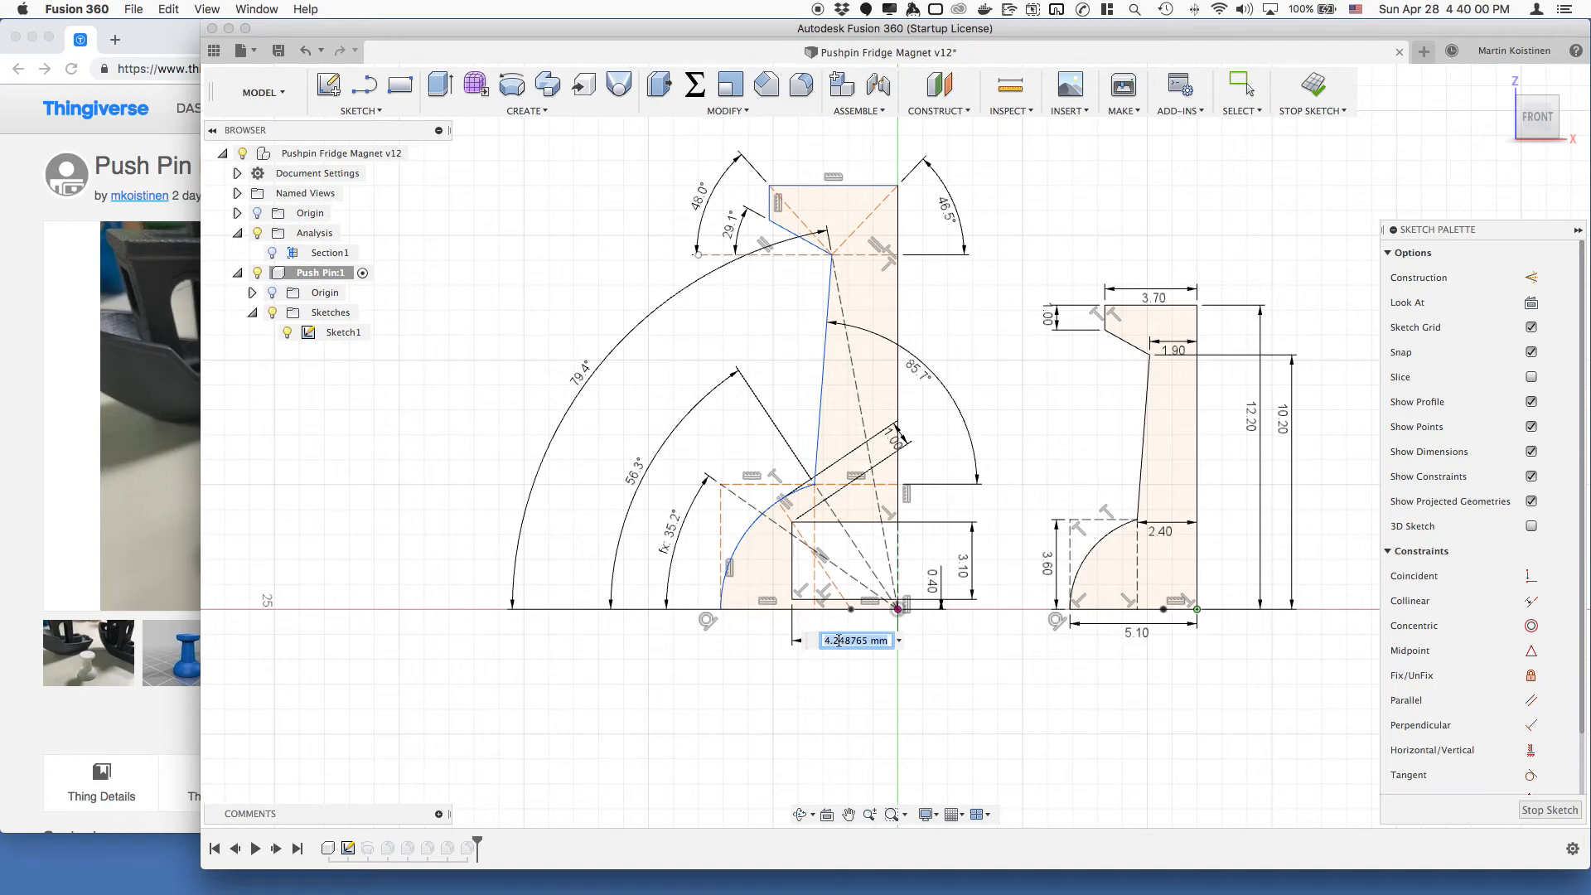
type("5.1")
key("Return")
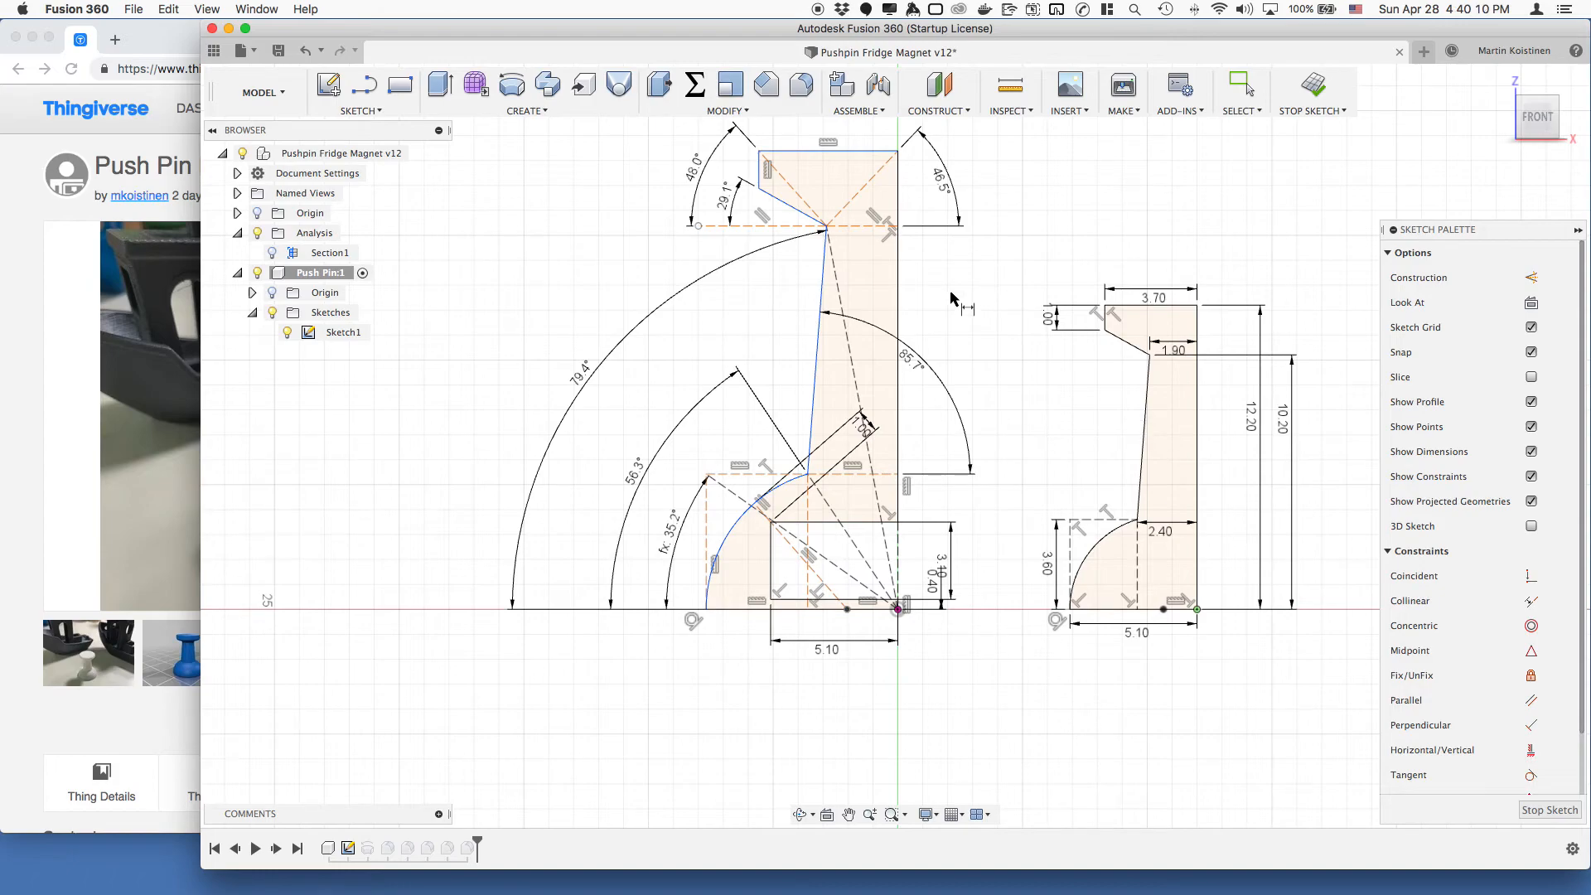
key("Escape")
Draw a trial diagonal across the magnet cavity from its lower outer corner to its upper corner on the axis, and delete it.
key("l")
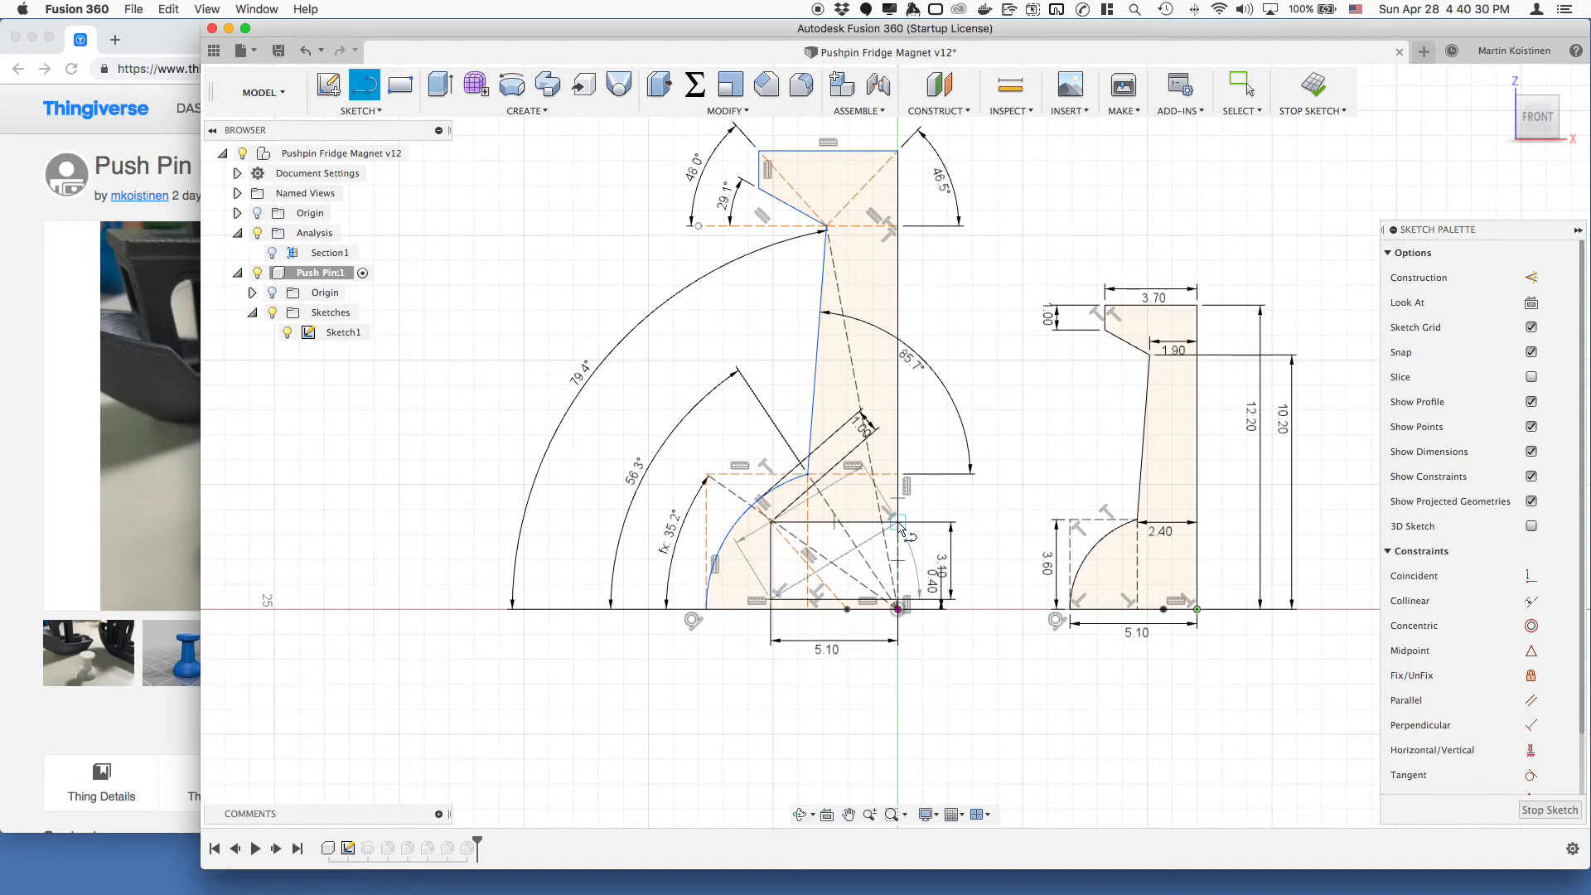
left_click(771, 599)
key("Tab")
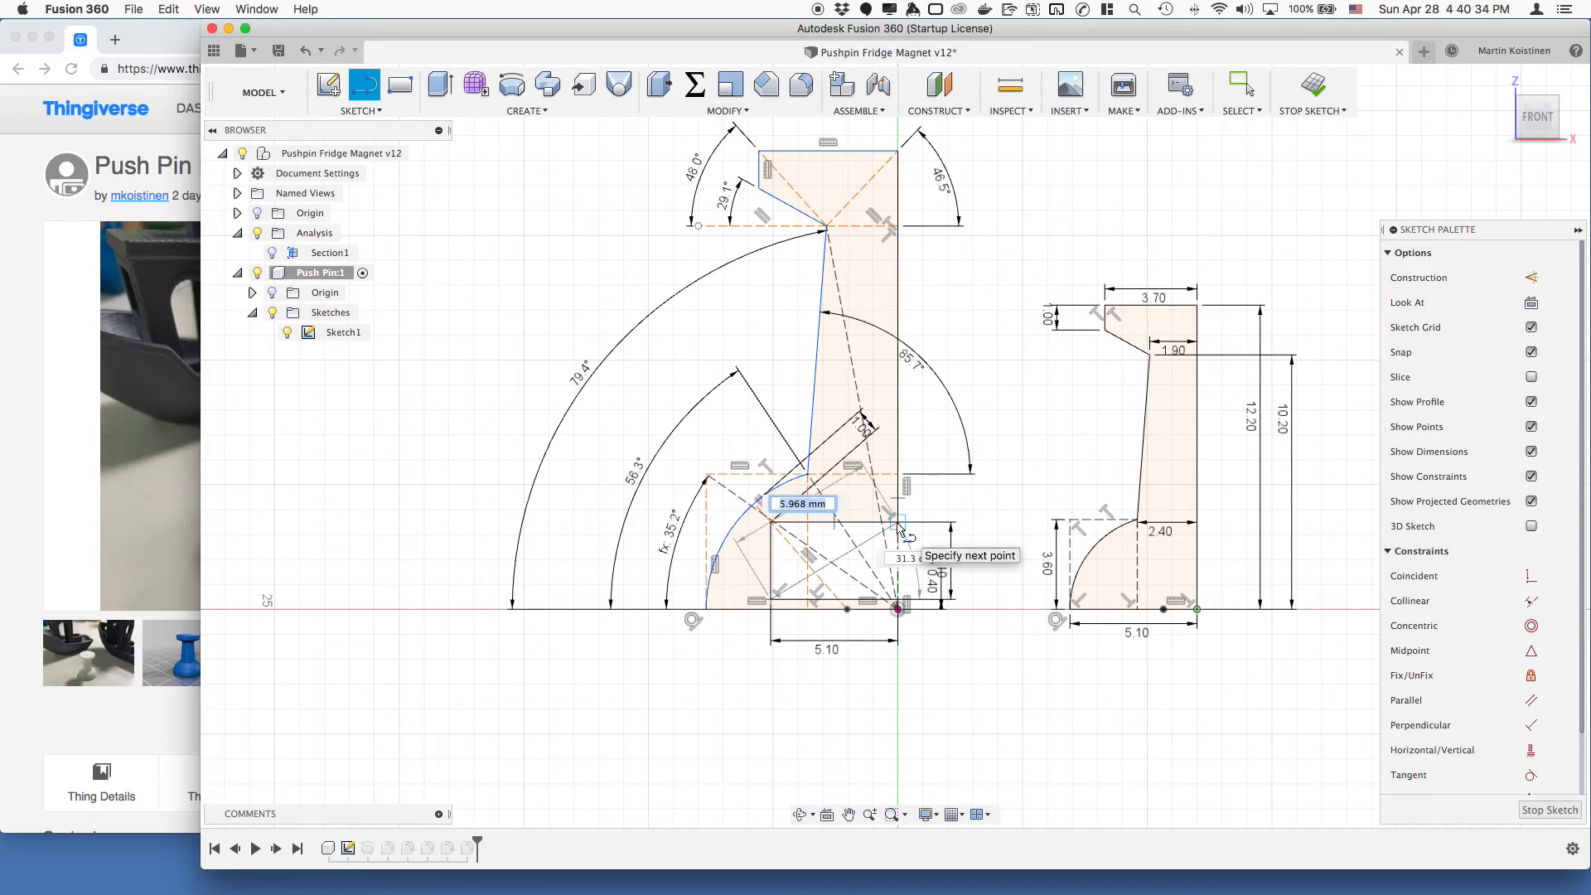
left_click(898, 524)
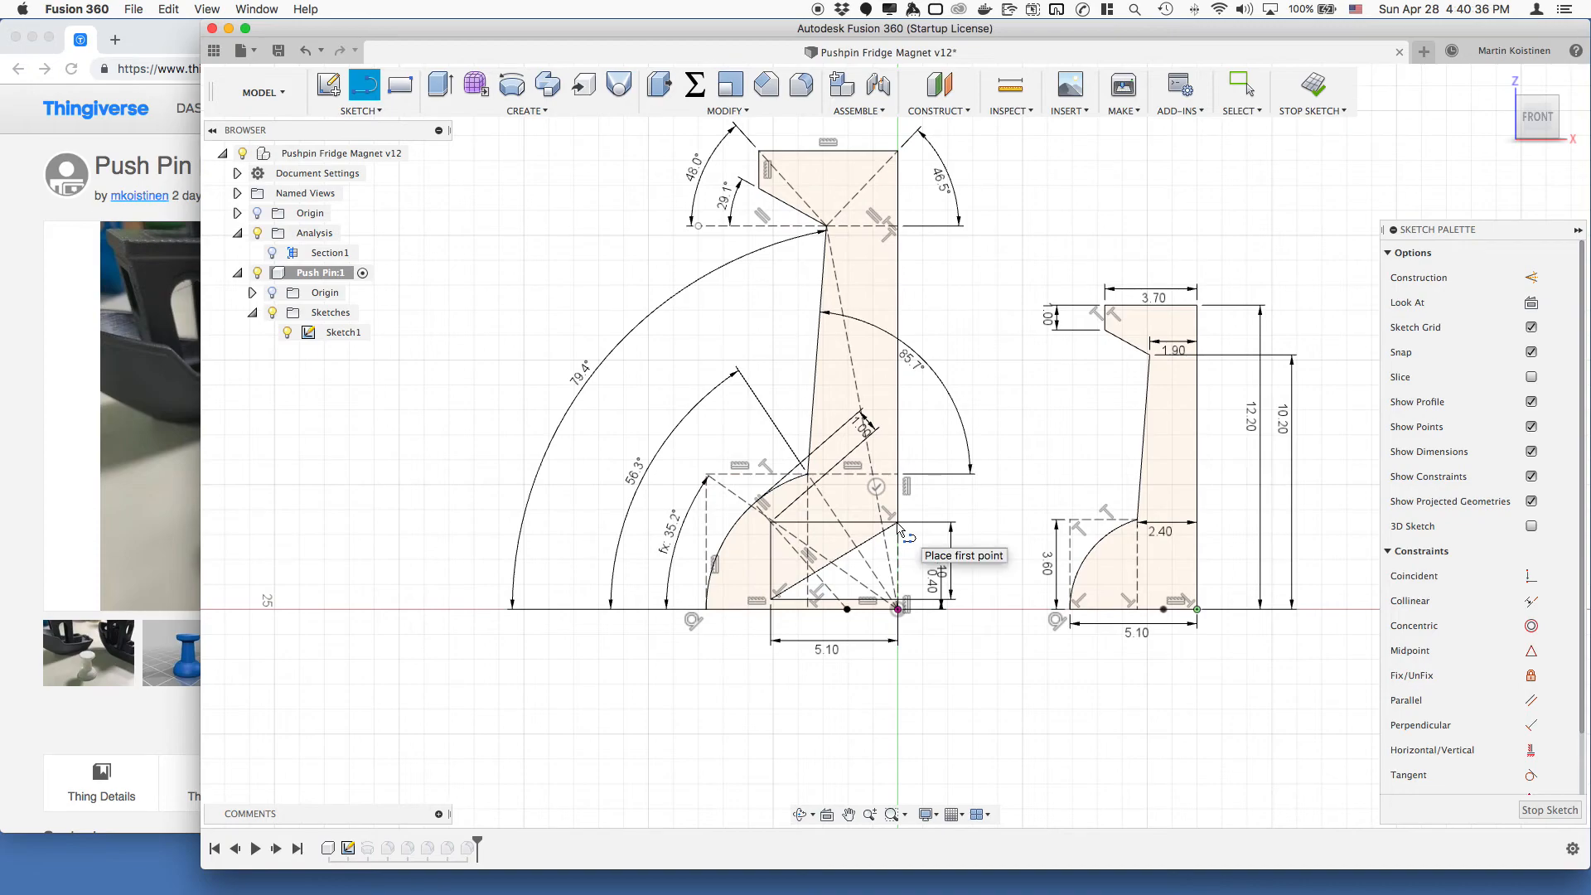
key("Escape")
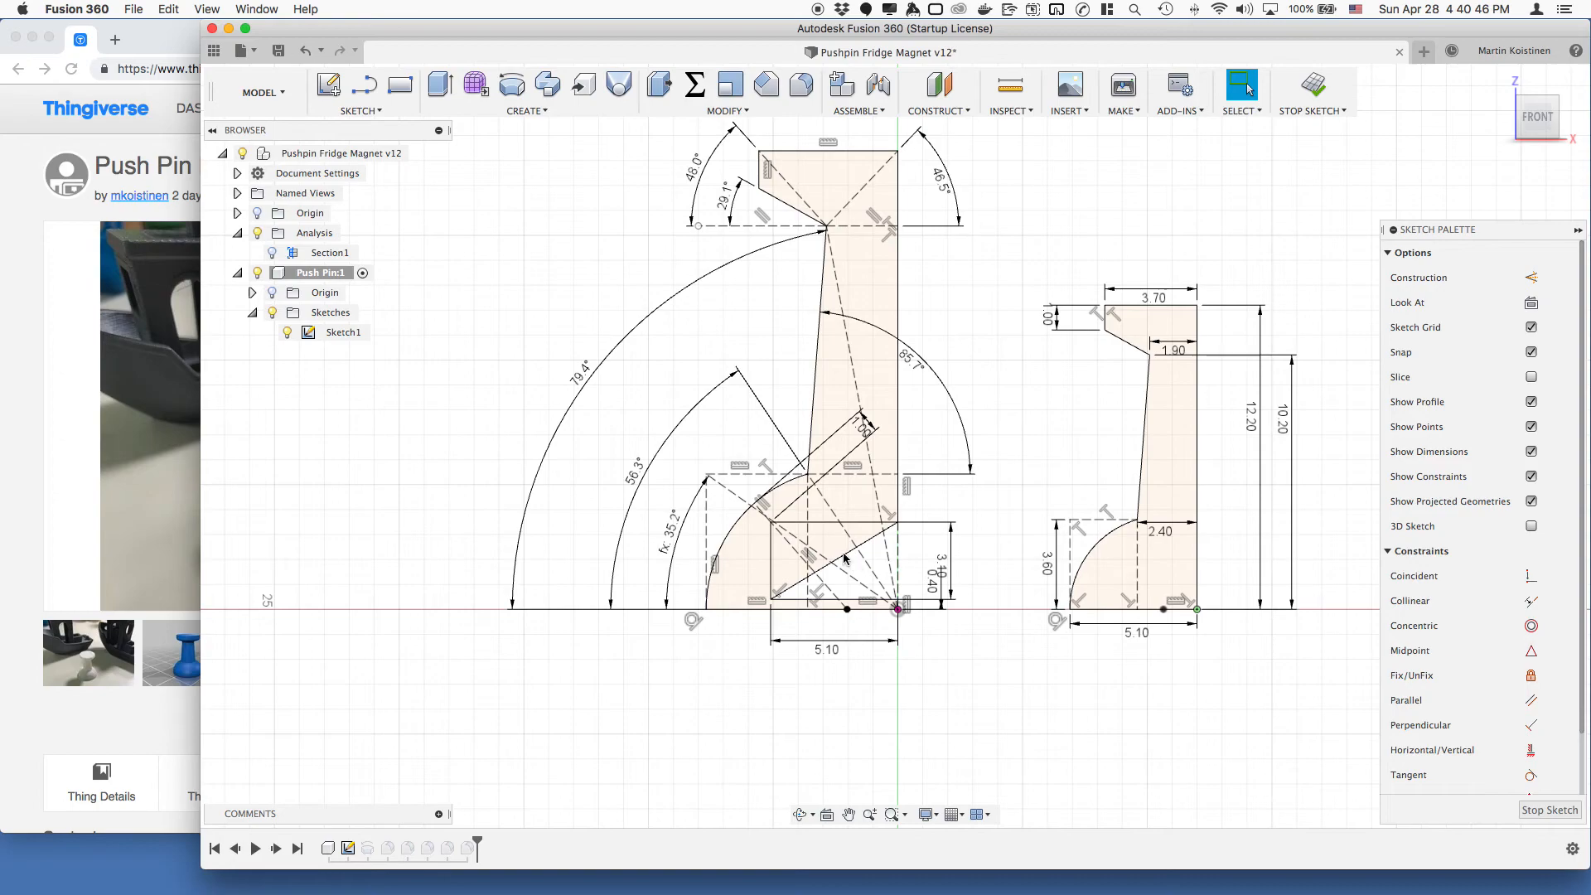
left_click(845, 555)
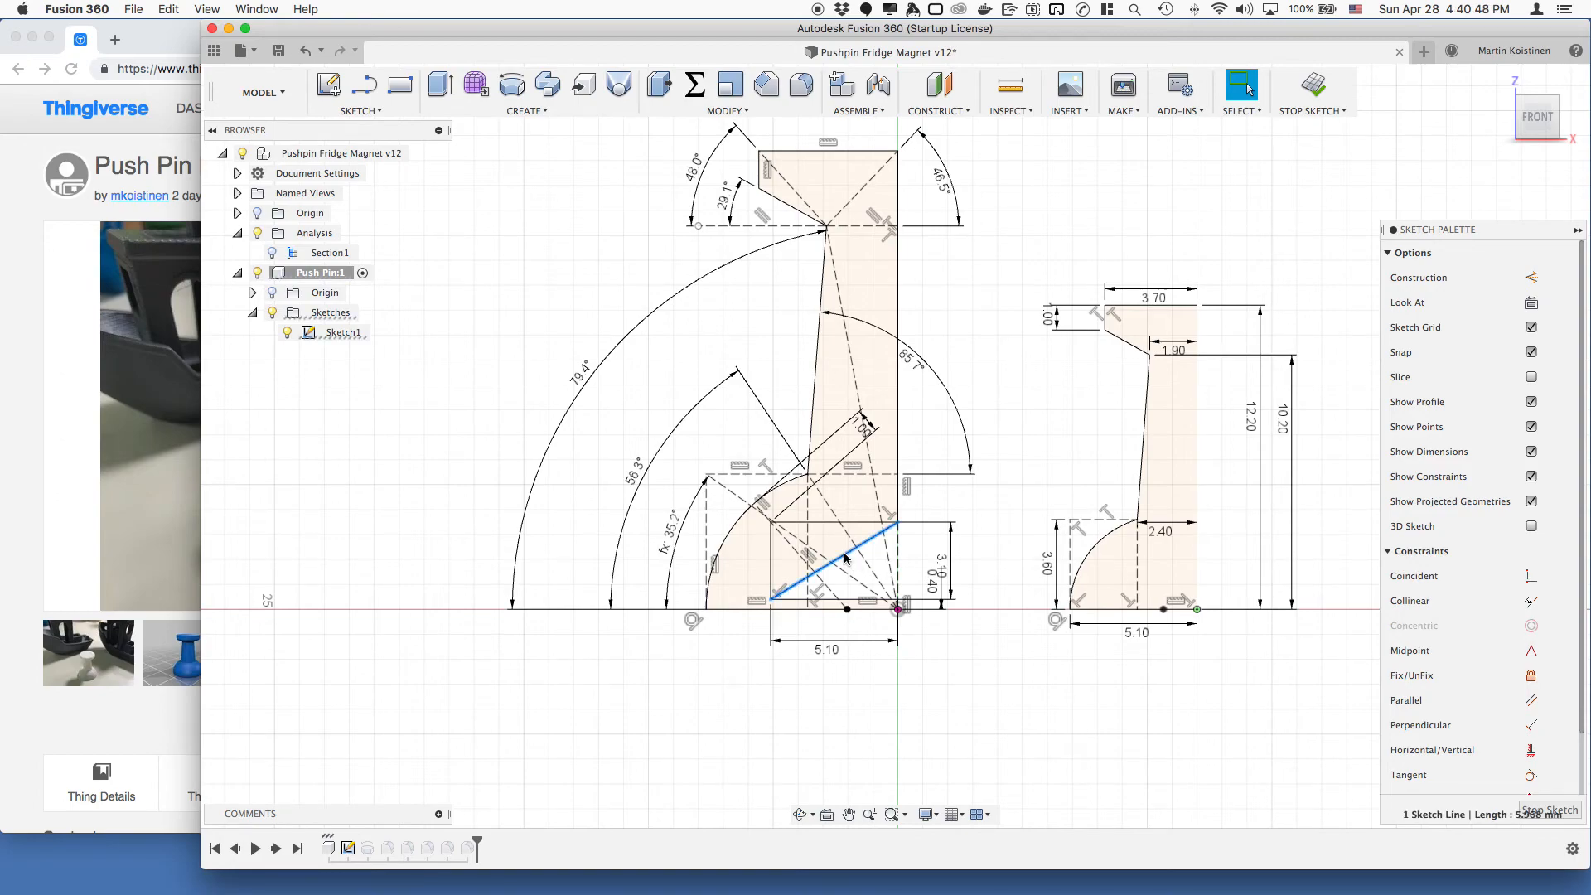
key("Delete")
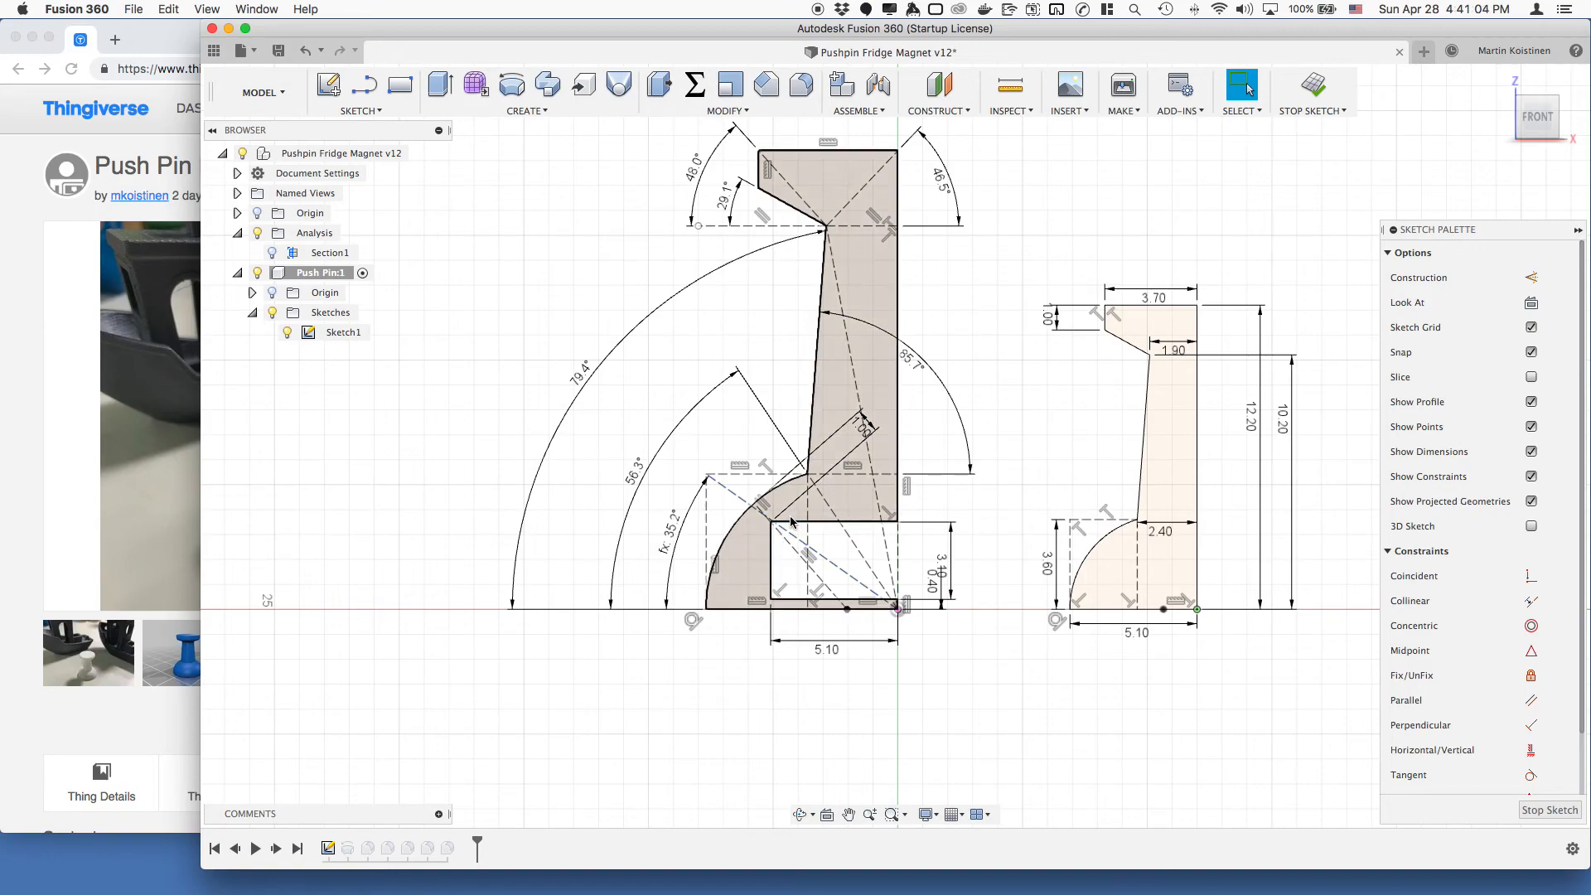
Finish the sketch and view the updated push pin body from slightly above.
left_click(850, 357)
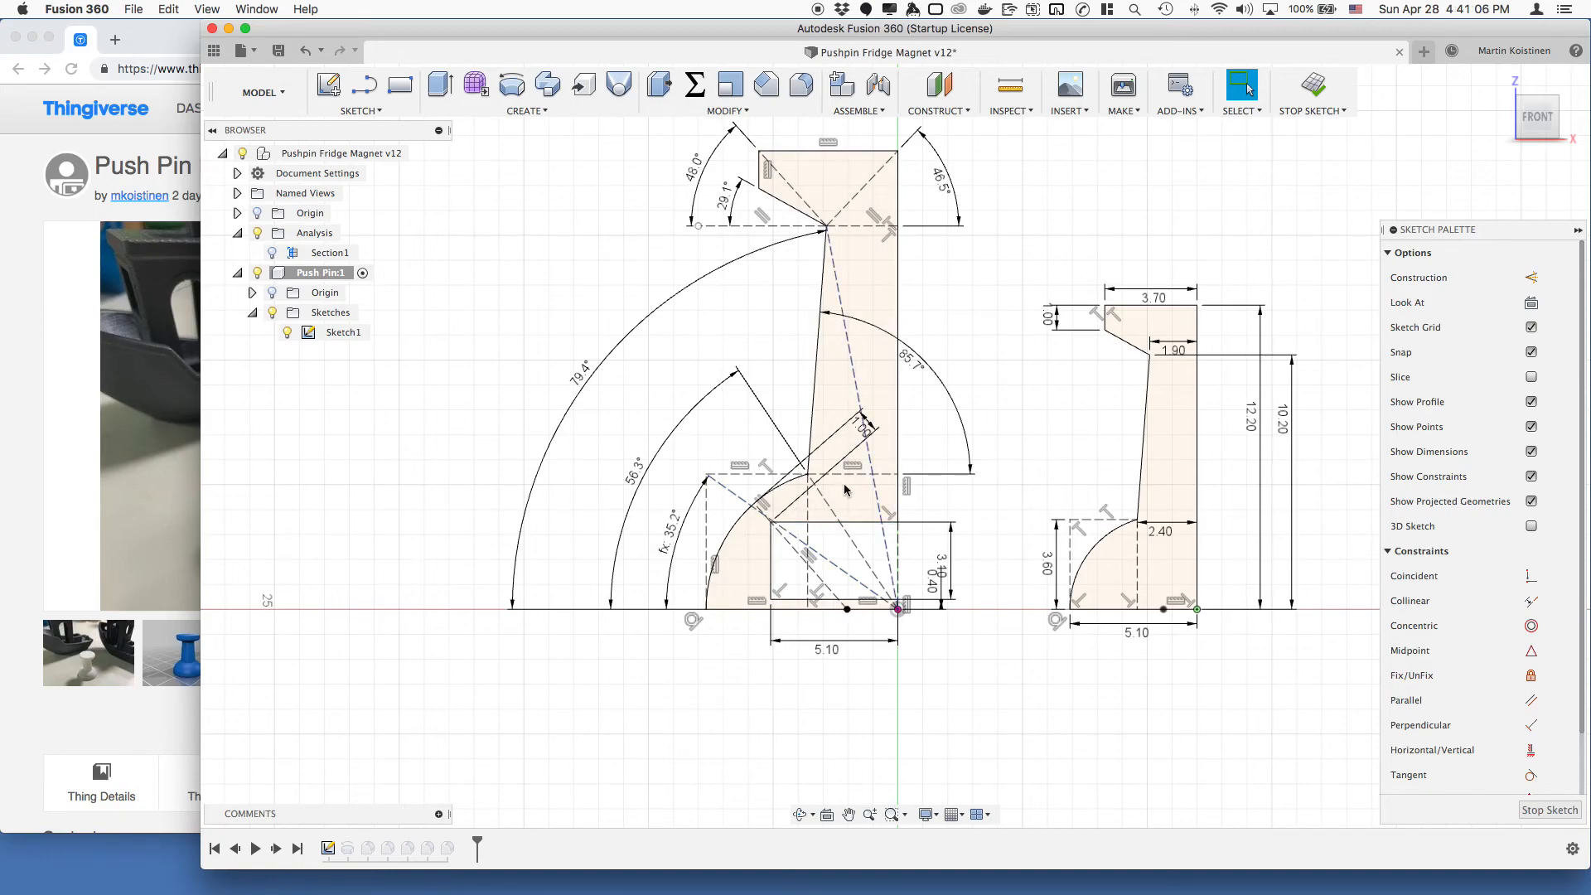
left_click(838, 462)
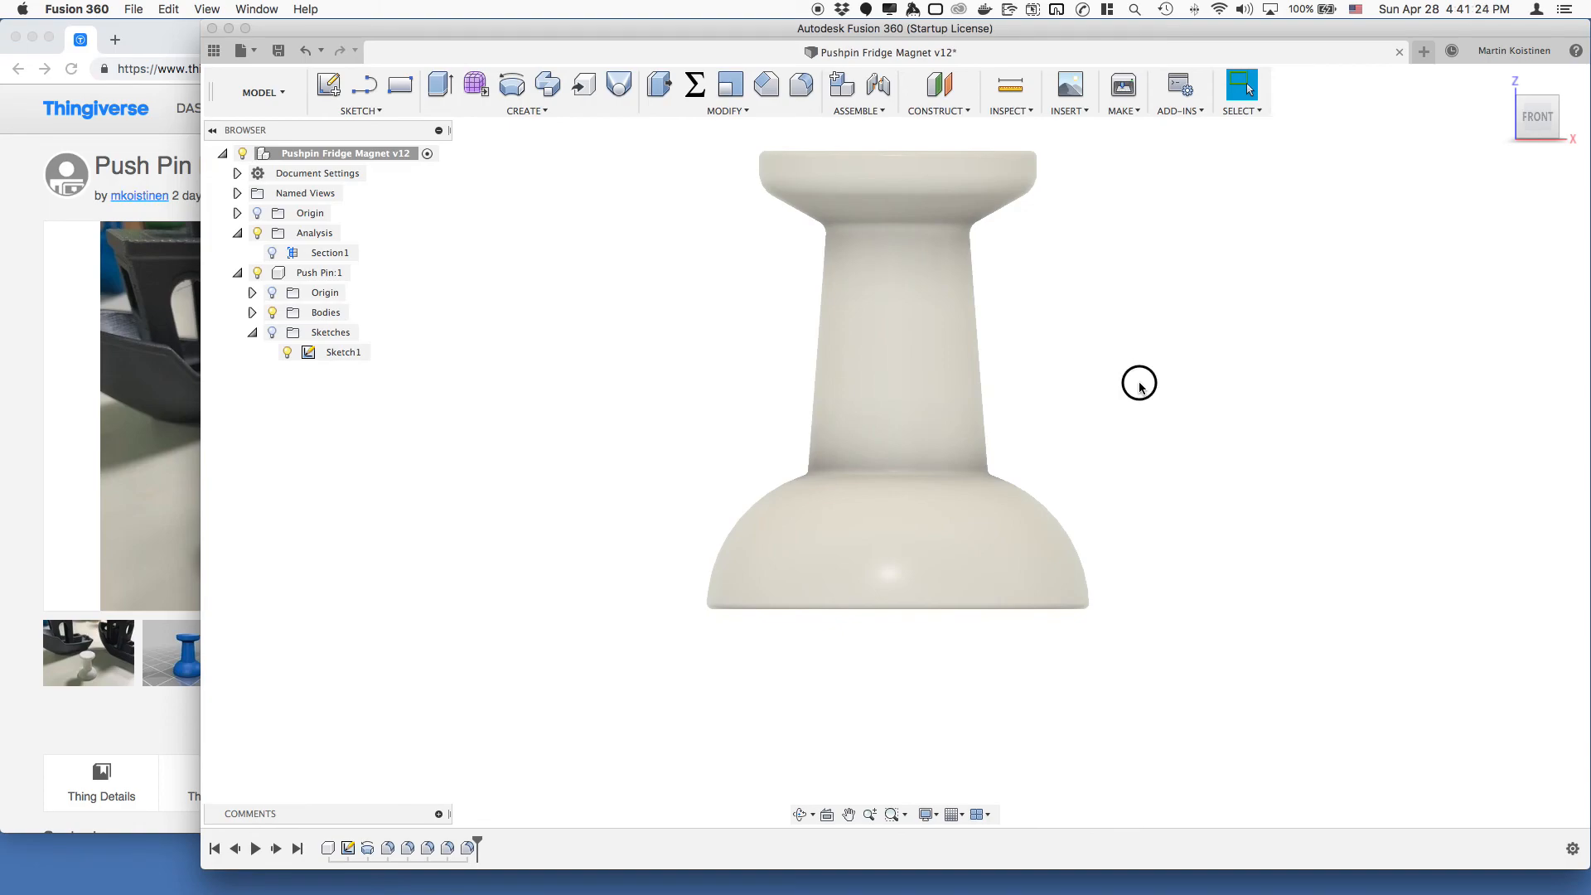
mouse_move(1139, 408)
middle_mouse_down("shift")
mouse_move(1130, 396)
mouse_move(1129, 415)
middle_mouse_up("shift")
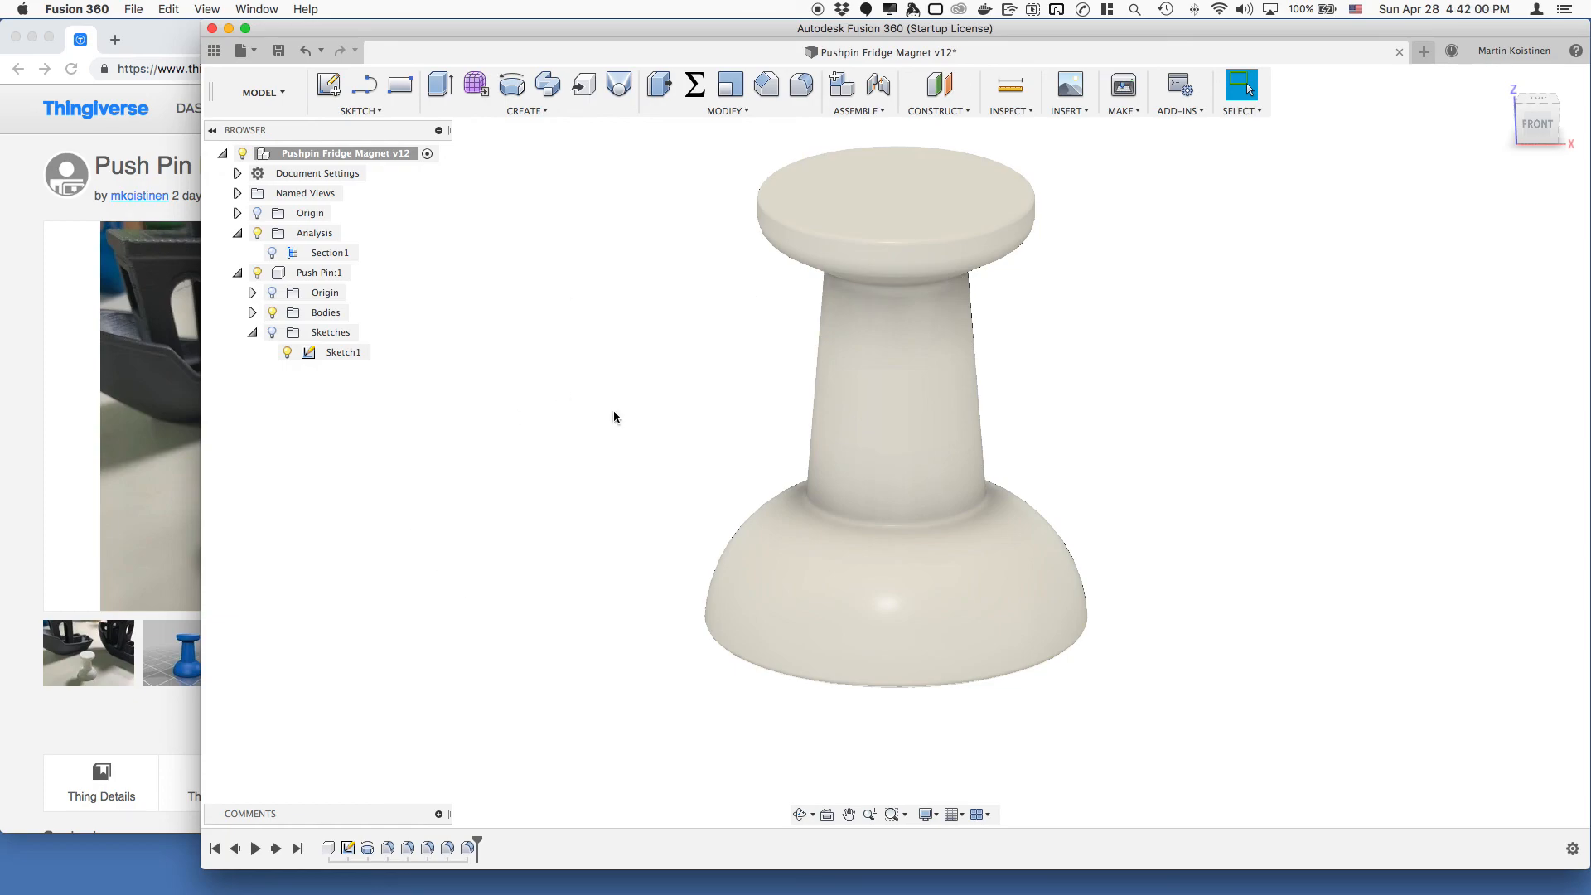
Switch to the Push Pin Fridge Magnet page on Thingiverse in Chrome and compare it with the Fusion 360 model.
left_click(33, 404)
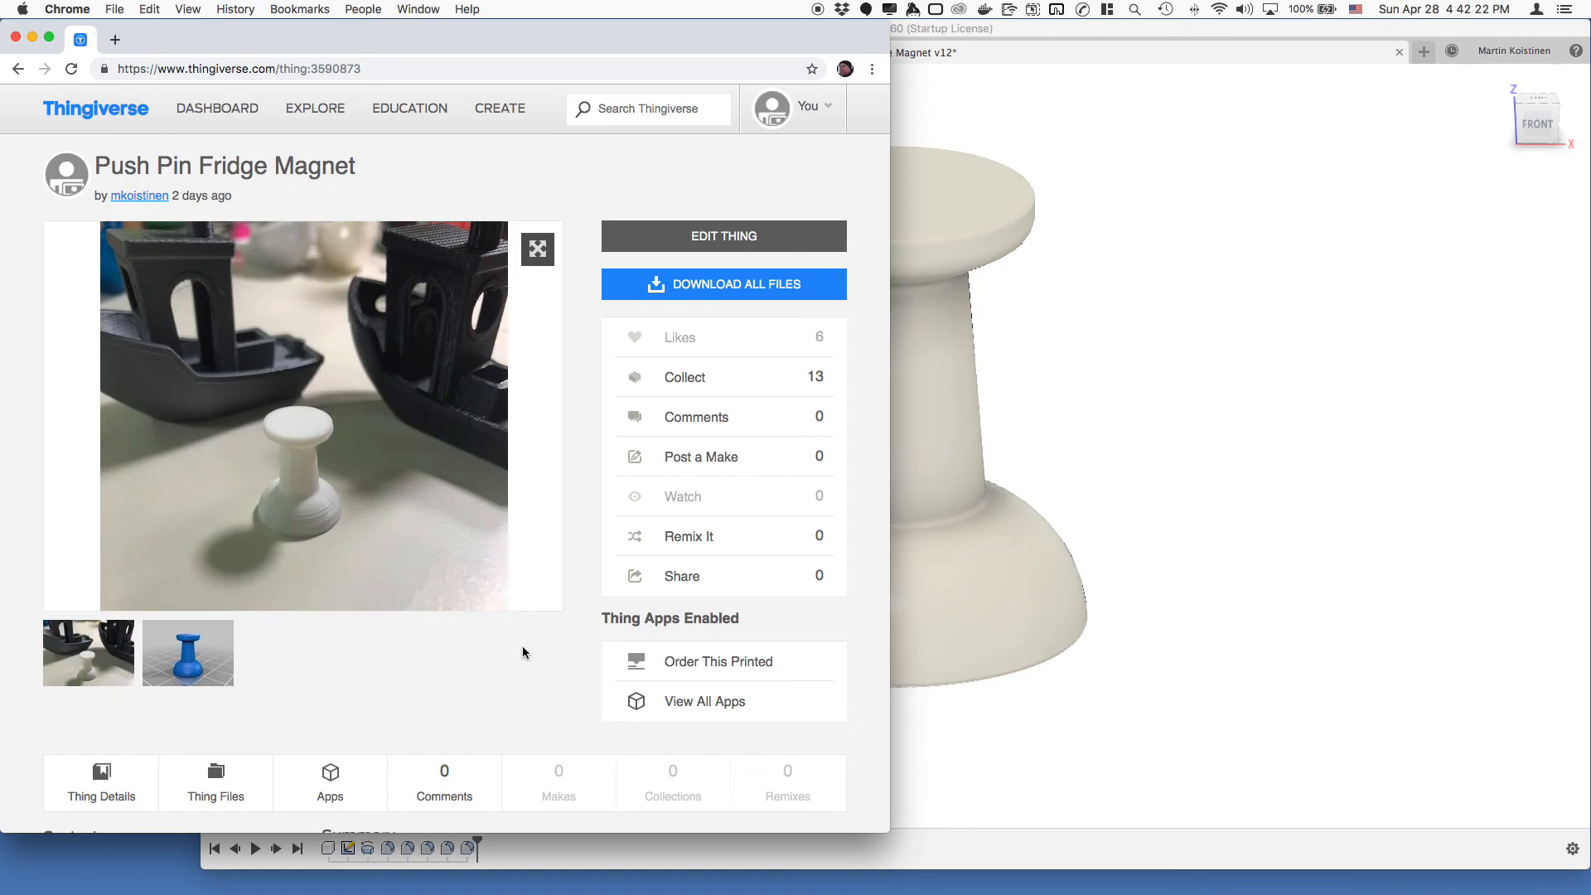
left_click(1120, 520)
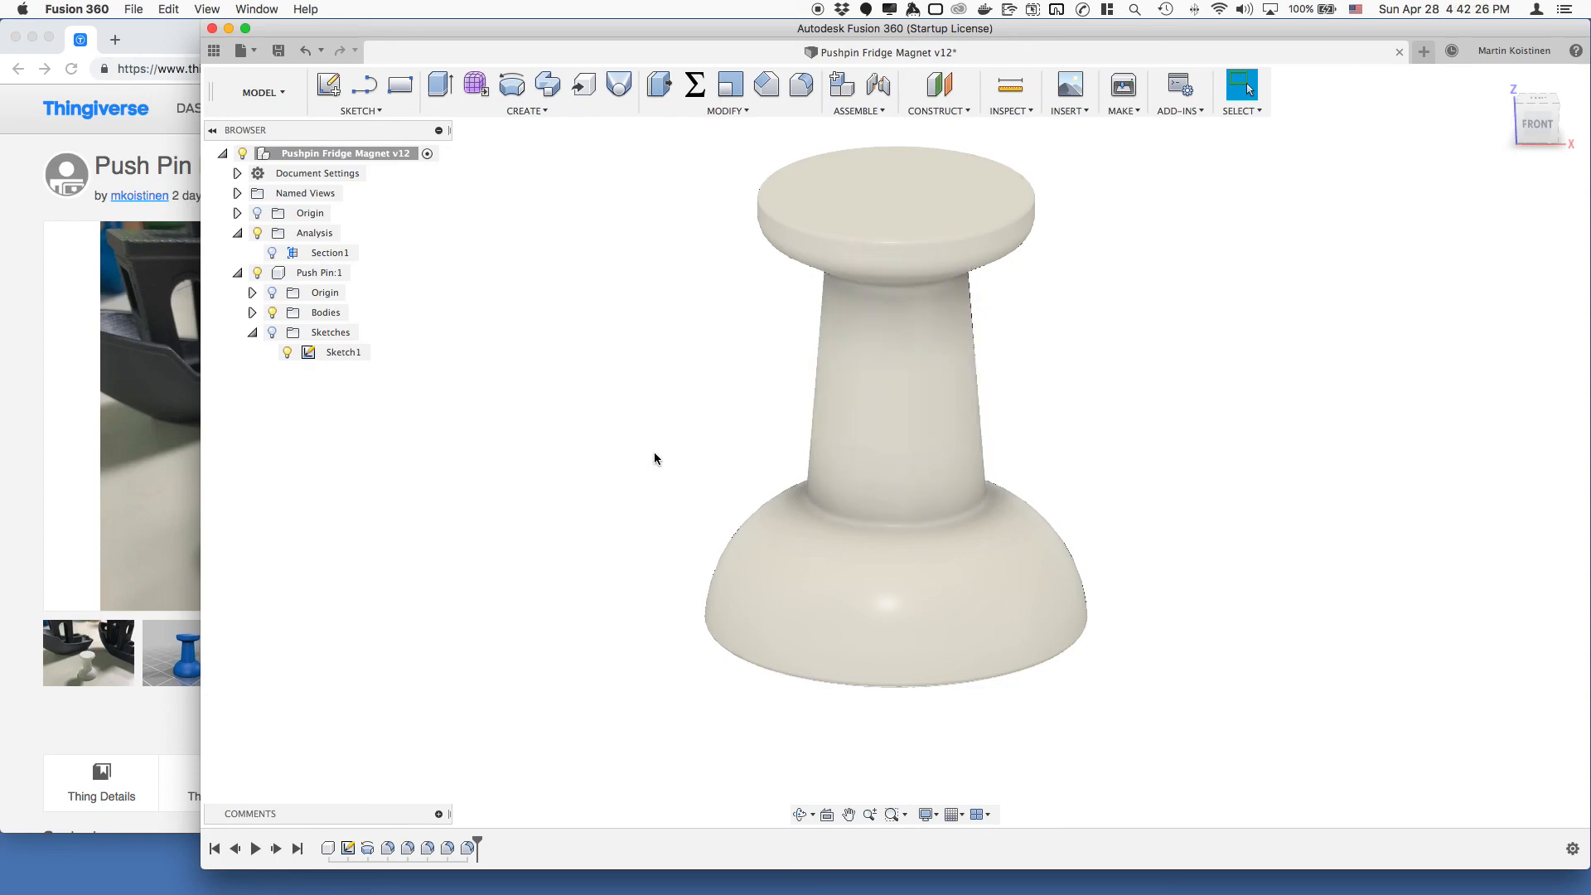
left_click(17, 514)
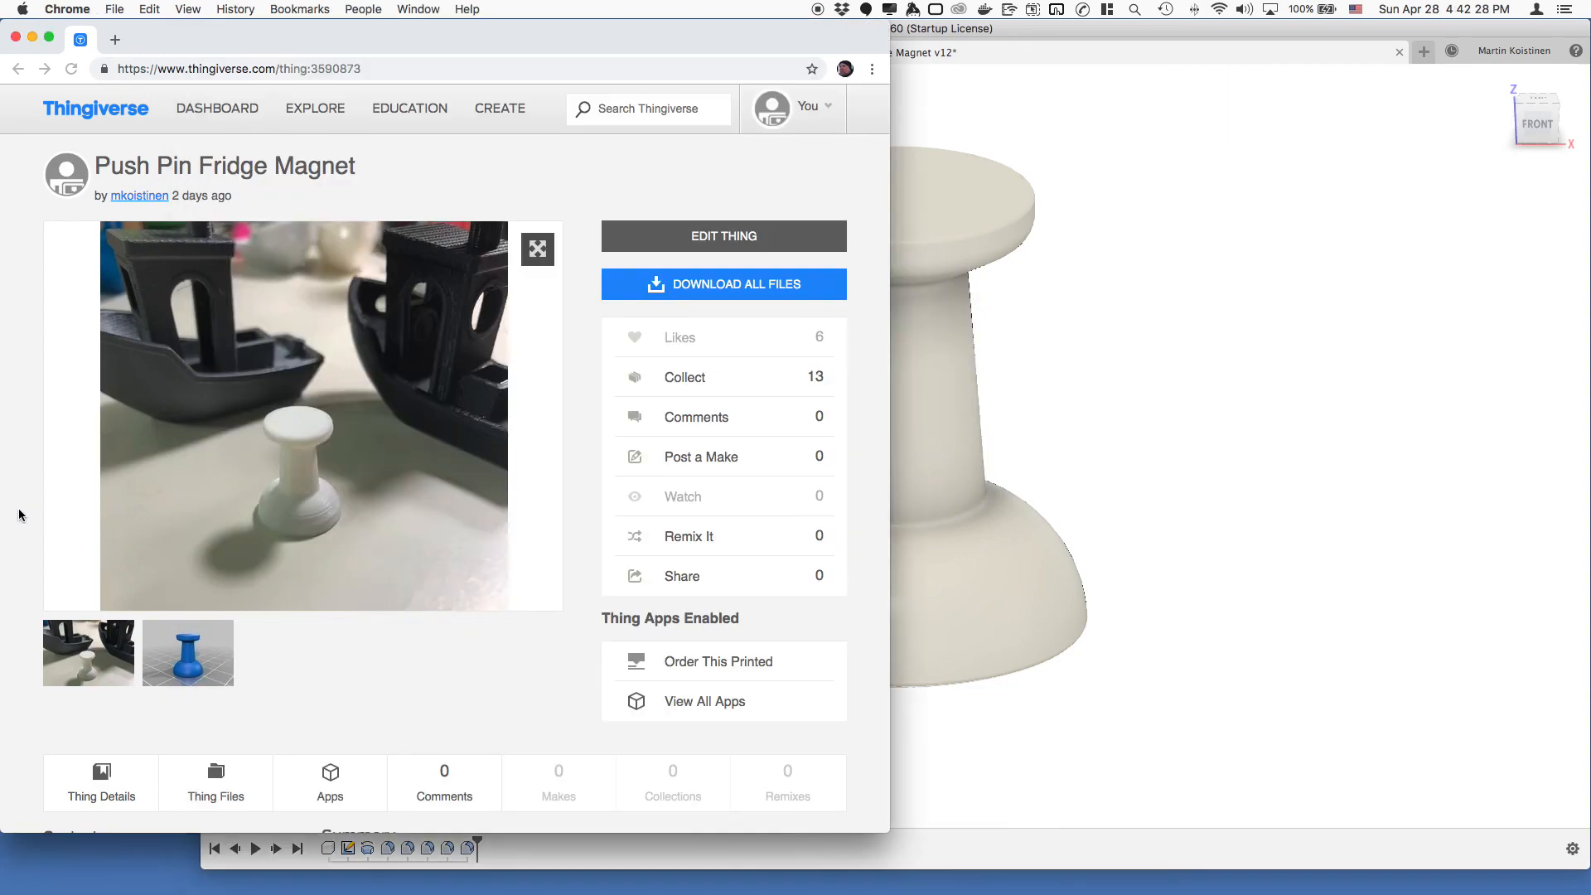